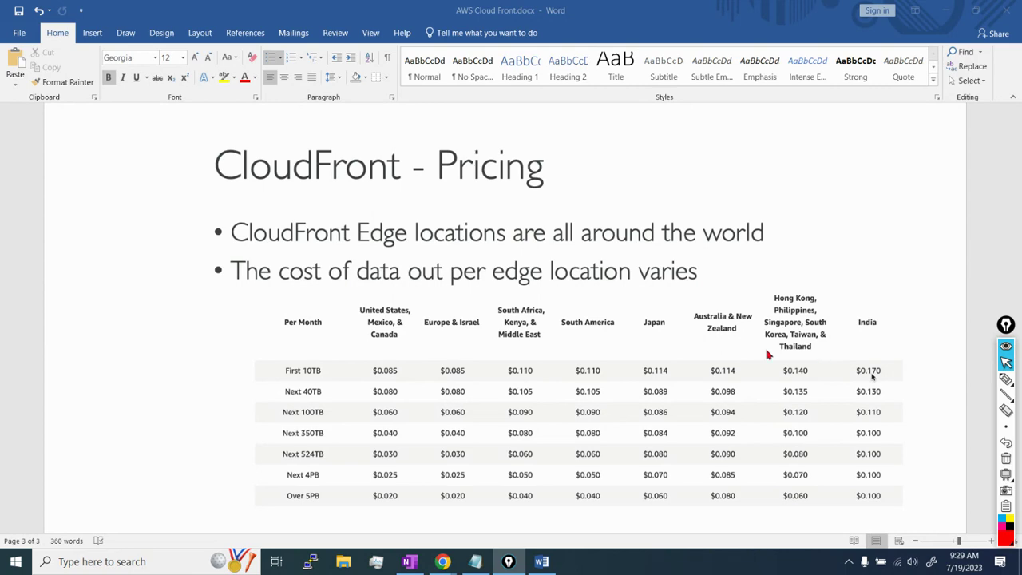
- Review the AWS CloudFront notes from the pricing table back through the request and cost diagrams to the introduction
scroll(664, 366, "down", 3)
scroll(664, 366, "down", 5)
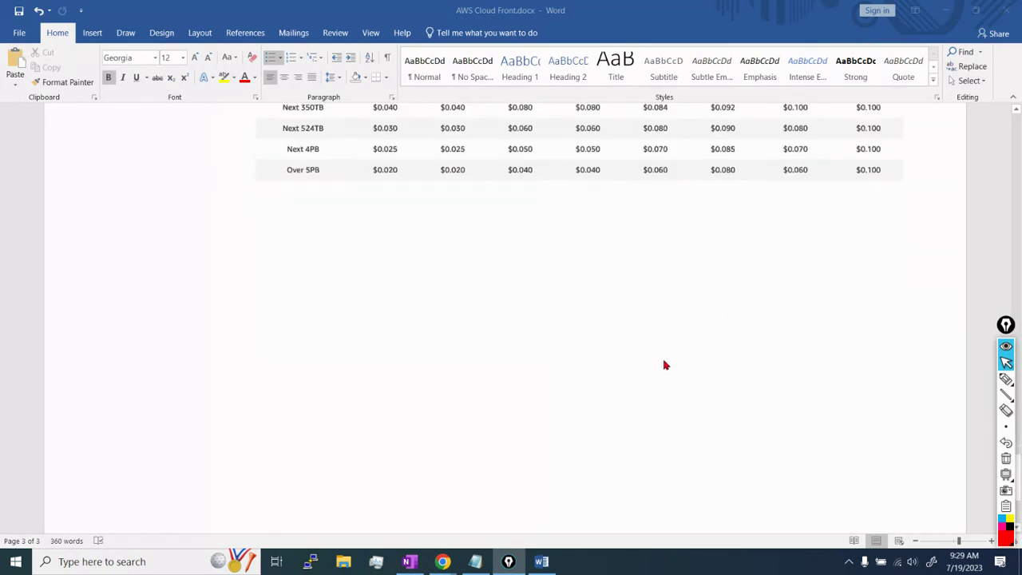
scroll(664, 366, "up", 4)
scroll(664, 366, "up", 12)
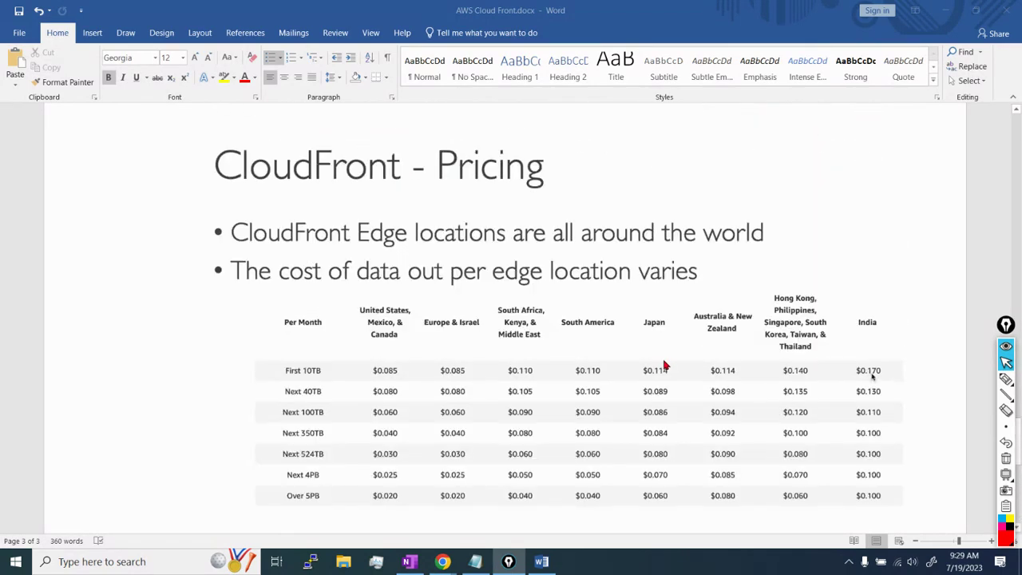
scroll(665, 366, "up", 10)
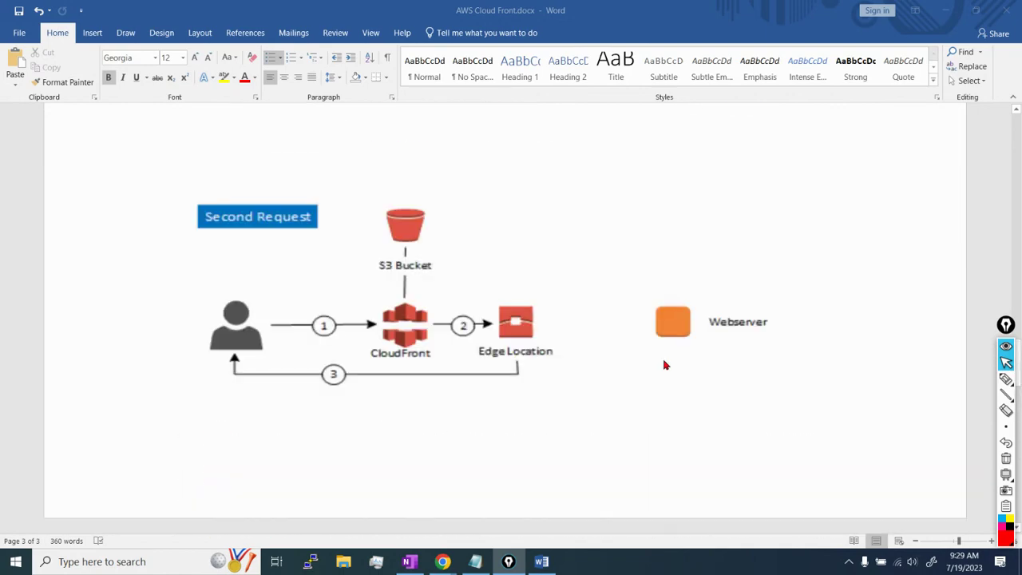
scroll(665, 366, "up", 12)
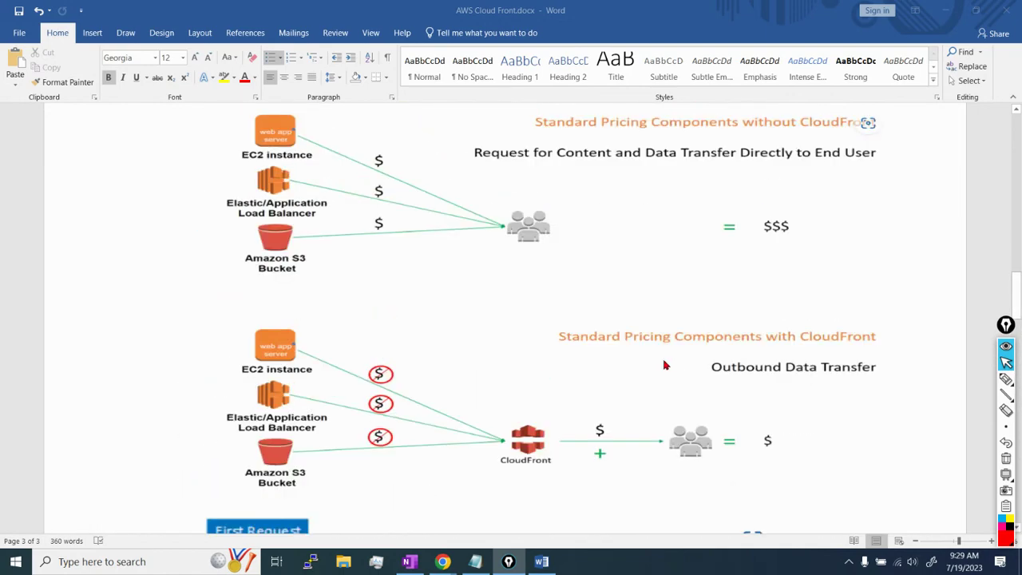
scroll(665, 366, "up", 12)
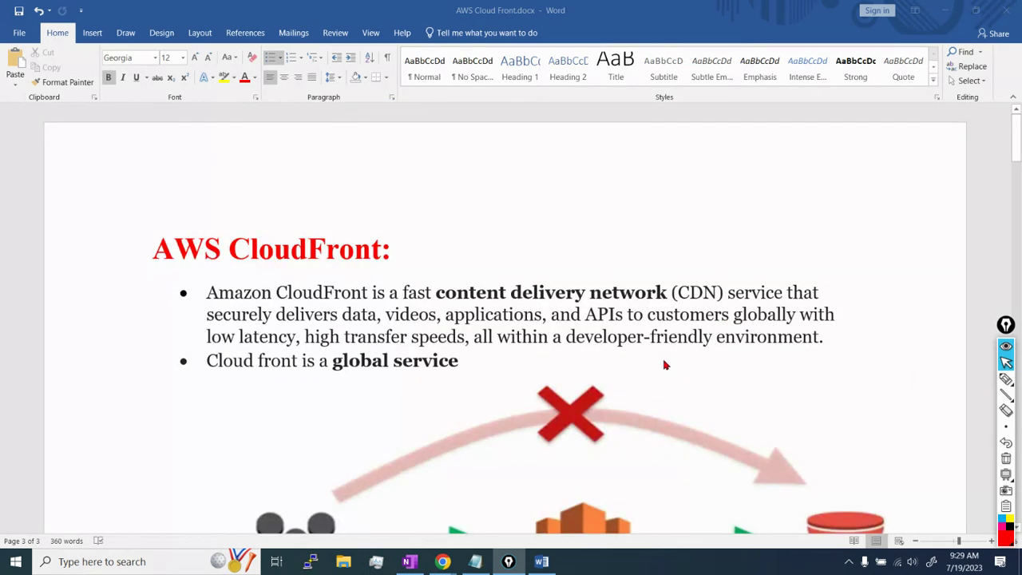
scroll(664, 366, "down", 3)
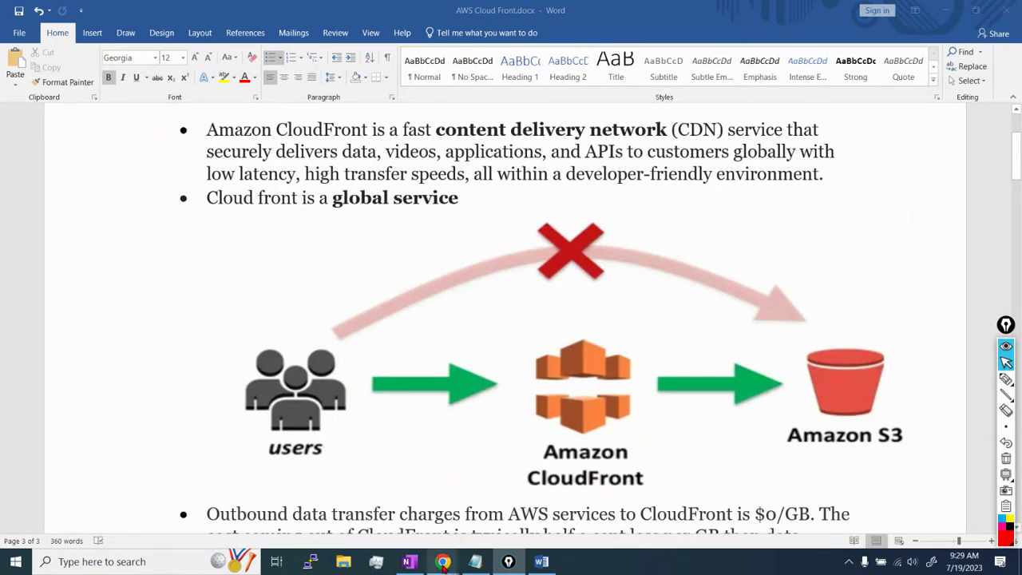
- Switch to OneNote and handwrite "origin" in rainbow ink on the blank area below the CDN sketch
mouse_move(444, 565)
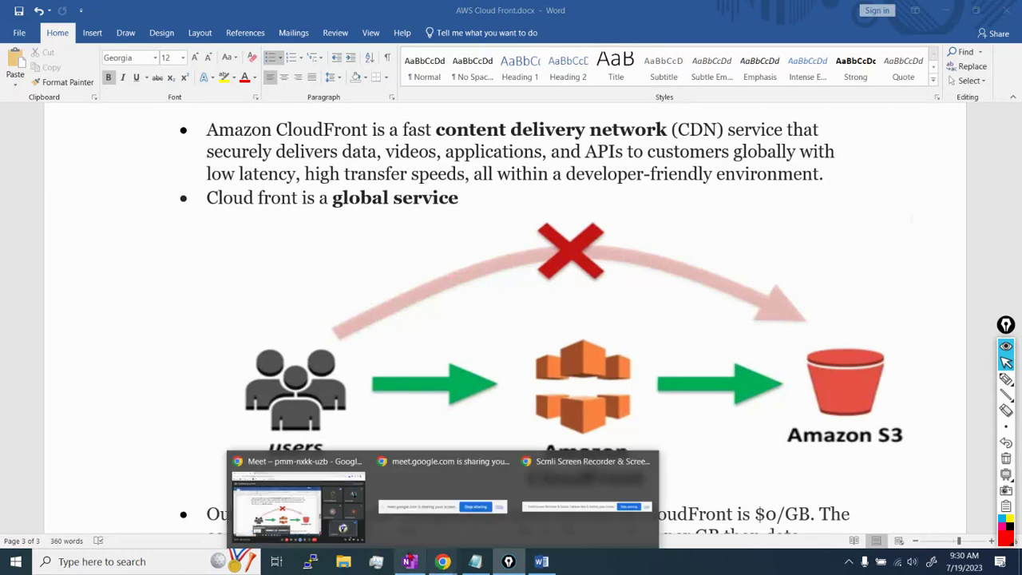
left_click(287, 521)
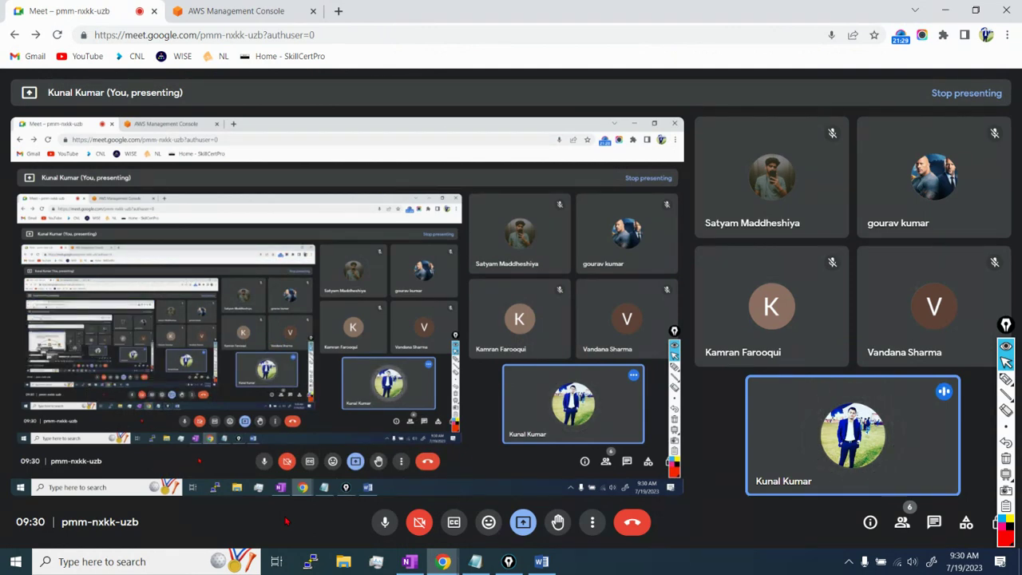
left_click(409, 562)
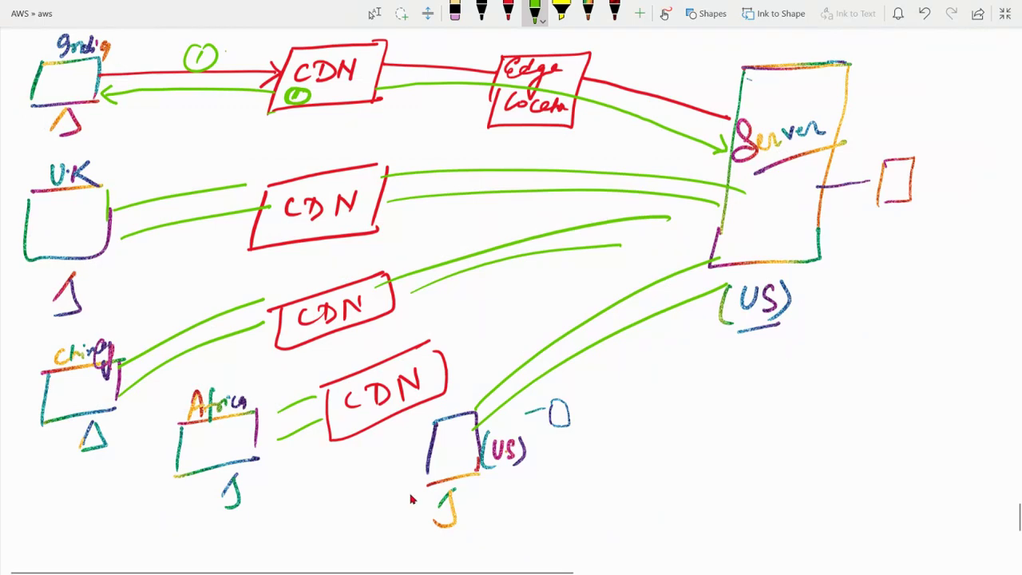
scroll(410, 493, "down", 5)
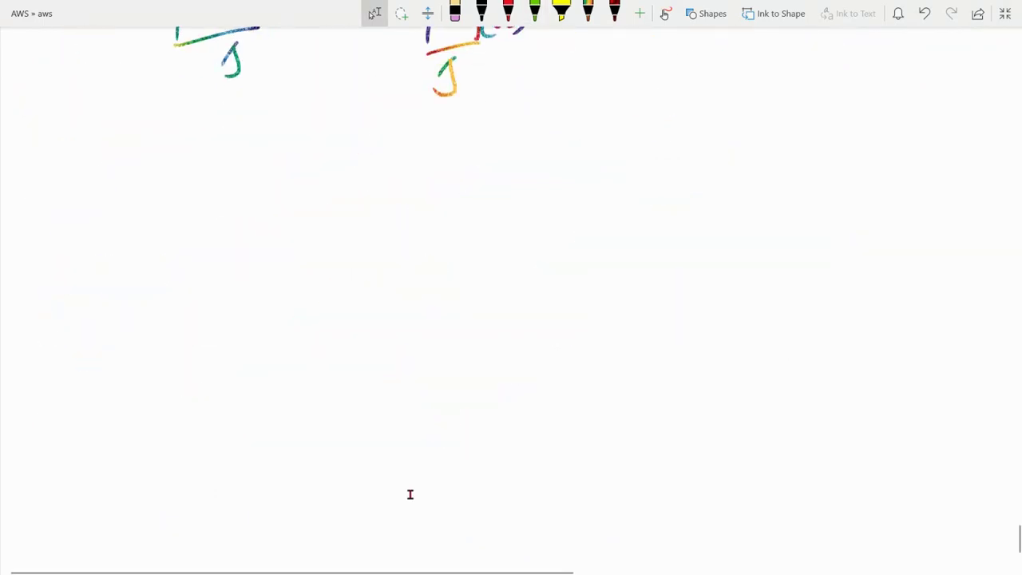
left_click(534, 11)
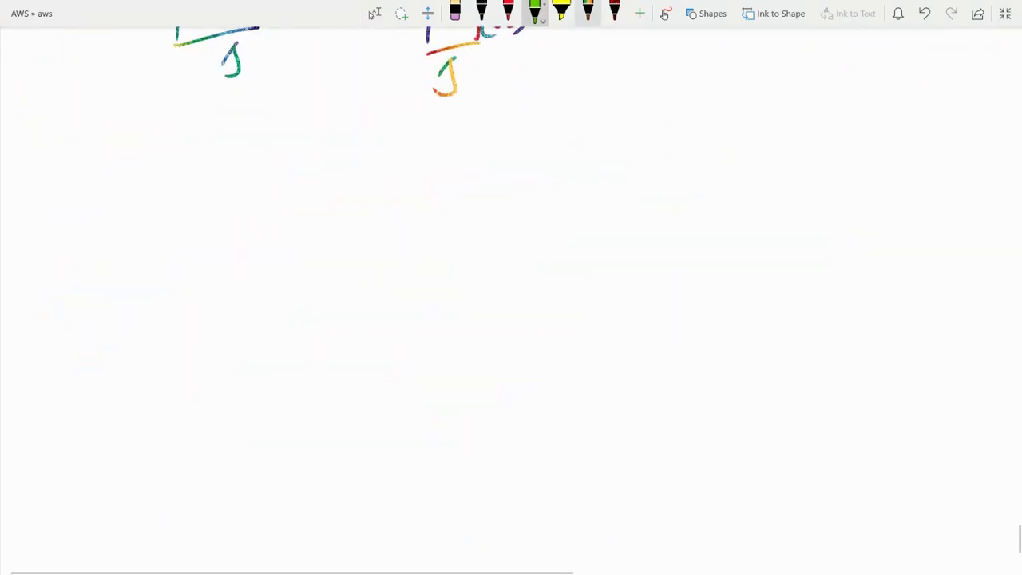
left_click(588, 11)
mouse_move(696, 141)
left_mouse_down()
mouse_move(721, 150)
mouse_move(734, 133)
mouse_move(784, 141)
left_mouse_up()
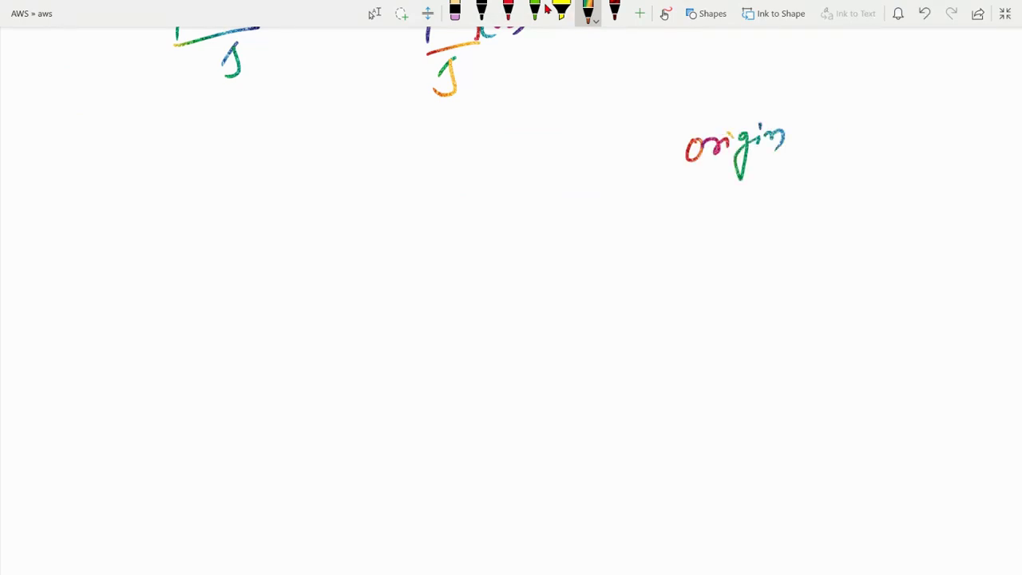
- Sketch a bucket with a circled "S3" label under "origin" and two arrows going into its opening
left_click_drag(703, 204, 736, 298)
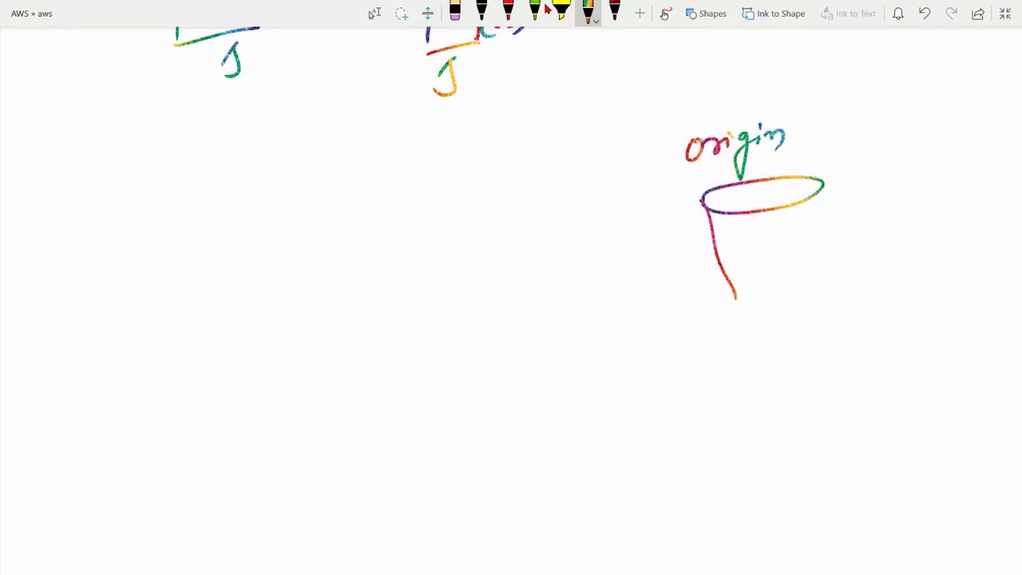
left_click_drag(824, 184, 813, 273)
left_click_drag(736, 297, 819, 276)
left_click_drag(759, 238, 744, 265)
mouse_move(765, 238)
left_mouse_down()
mouse_move(777, 244)
mouse_move(768, 264)
left_mouse_up()
mouse_move(720, 291)
left_mouse_down()
mouse_move(786, 228)
mouse_move(728, 297)
left_mouse_up()
left_click_drag(690, 177, 735, 215)
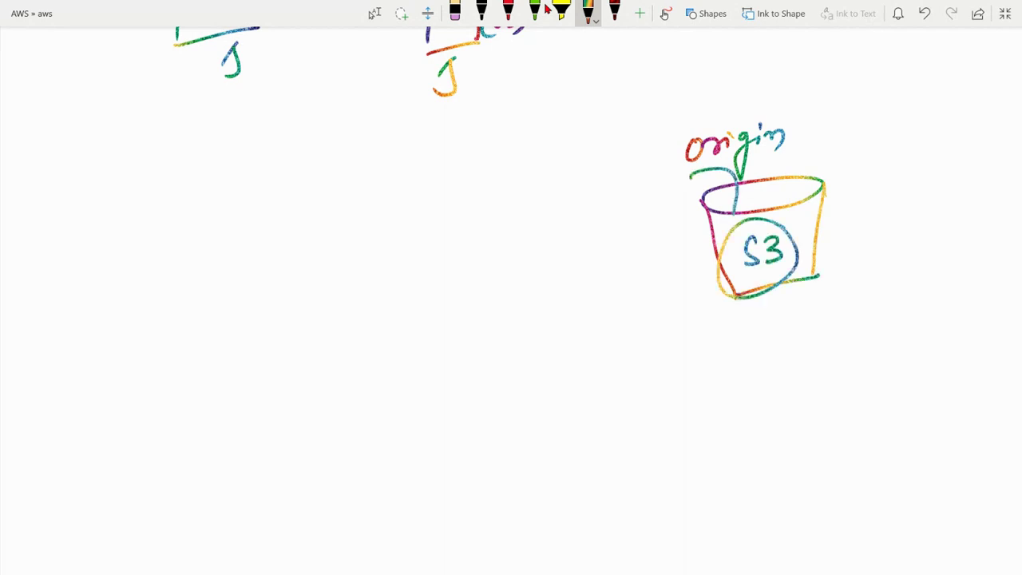
mouse_move(751, 177)
left_mouse_down()
mouse_move(768, 178)
mouse_move(753, 200)
mouse_move(772, 198)
left_mouse_up()
- Sketch a two-branch line with access notes below the S3 bucket and frame it in a box
left_click_drag(759, 294, 744, 395)
left_click_drag(733, 328, 781, 325)
mouse_move(773, 318)
left_mouse_down()
mouse_move(784, 325)
mouse_move(775, 334)
mouse_move(804, 339)
left_mouse_up()
left_click_drag(805, 313, 851, 318)
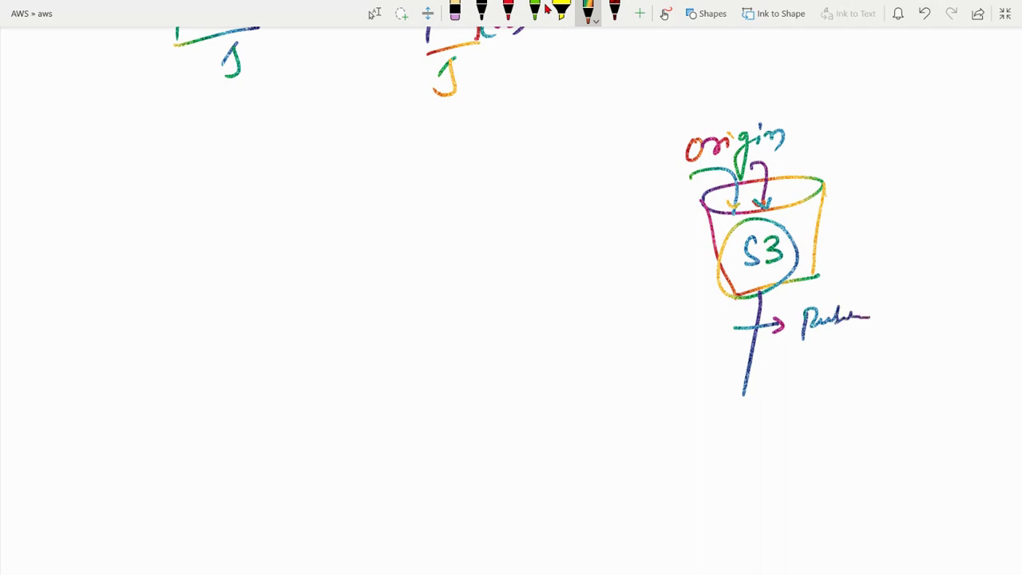
mouse_move(903, 292)
left_mouse_down()
mouse_move(871, 318)
mouse_move(902, 341)
left_mouse_up()
left_click_drag(733, 369, 813, 358)
left_click_drag(813, 351, 839, 358)
mouse_move(767, 377)
left_mouse_down()
mouse_move(837, 368)
mouse_move(840, 402)
left_mouse_up()
mouse_move(846, 369)
left_mouse_down()
mouse_move(851, 383)
mouse_move(934, 360)
left_mouse_up()
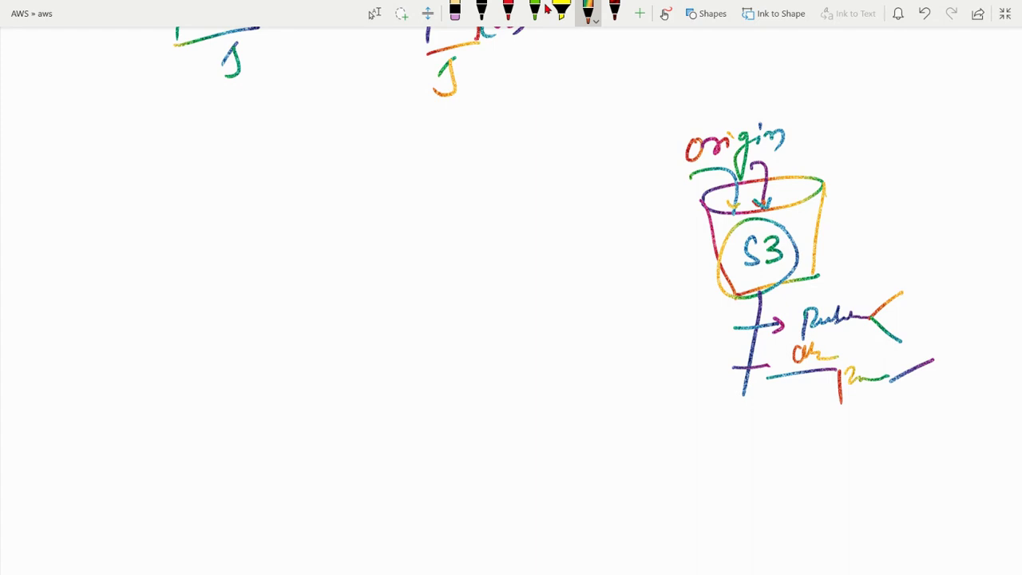
mouse_move(937, 261)
left_mouse_down()
mouse_move(899, 265)
mouse_move(690, 447)
mouse_move(937, 439)
mouse_move(944, 263)
left_mouse_up()
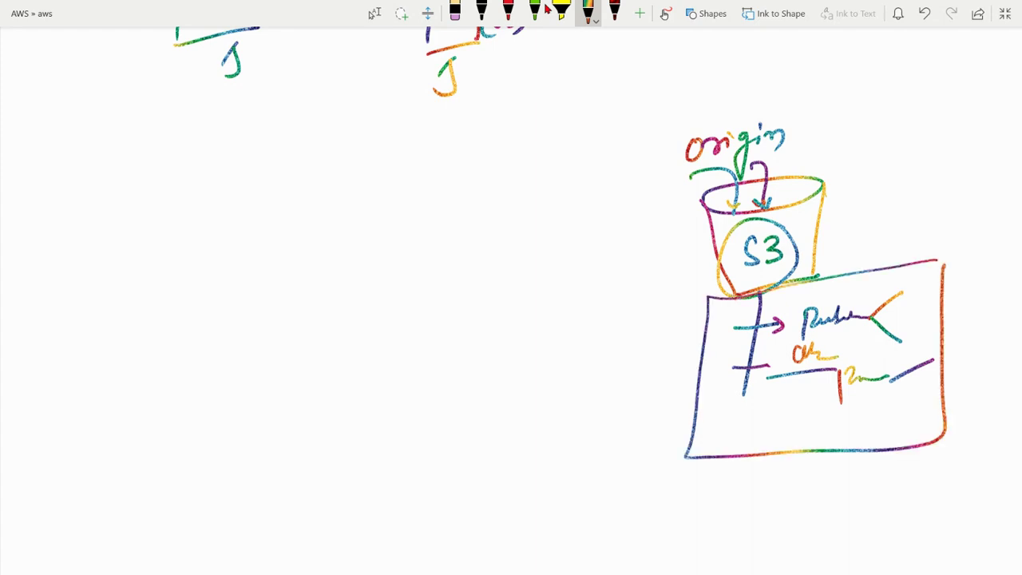
- Erase the branches, notes and frame drawn below the S3 bucket
left_click(454, 12)
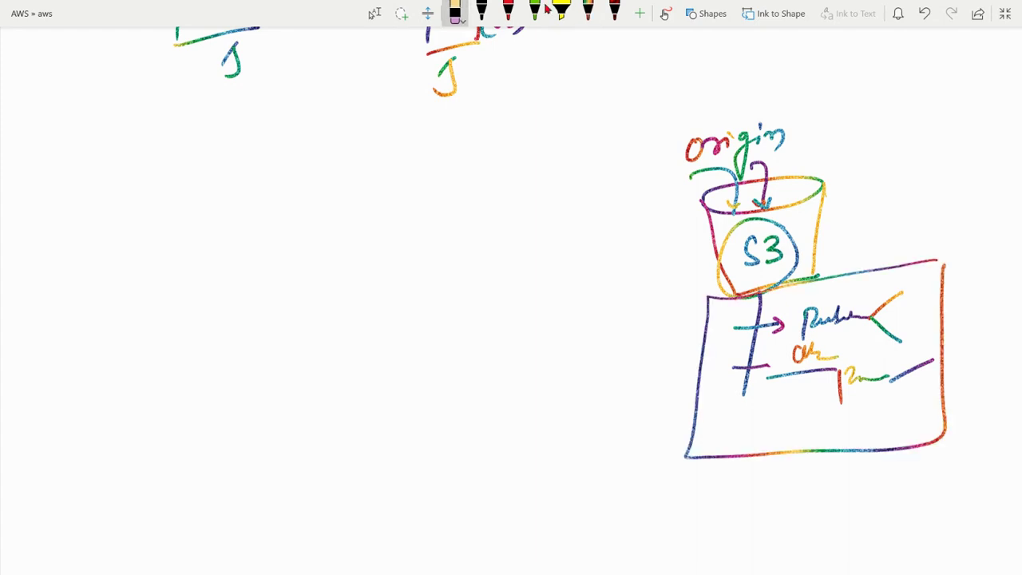
left_click_drag(822, 317, 879, 273)
mouse_move(887, 328)
left_mouse_down()
mouse_move(753, 351)
mouse_move(757, 325)
mouse_move(815, 363)
mouse_move(863, 375)
mouse_move(911, 371)
mouse_move(885, 305)
left_mouse_up()
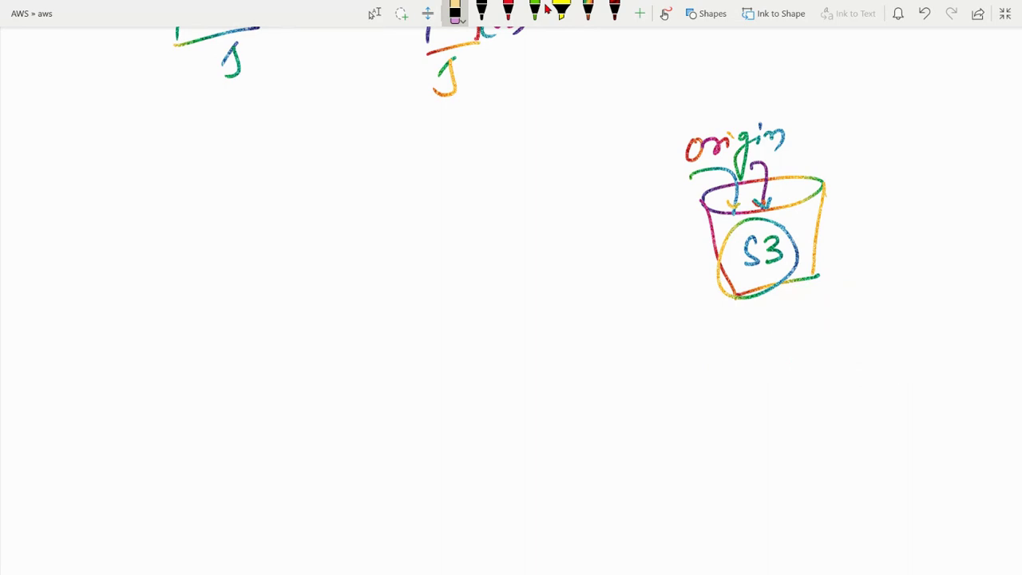
- Handwrite the shorthand label "Priv" in rainbow ink just below the S3 bucket
left_click(587, 12)
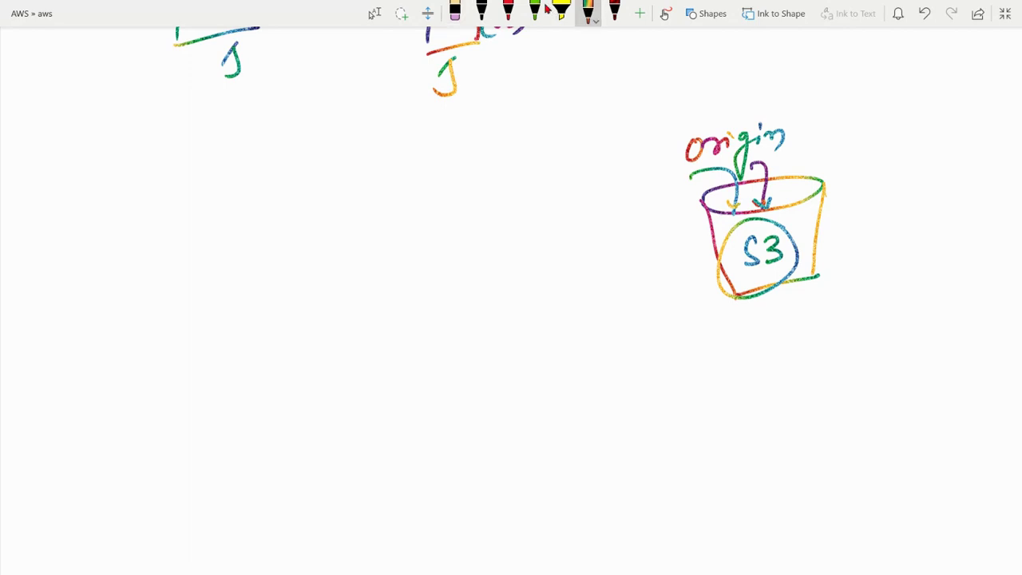
mouse_move(776, 292)
left_mouse_down()
mouse_move(771, 325)
mouse_move(777, 306)
left_mouse_up()
left_click_drag(783, 310, 800, 302)
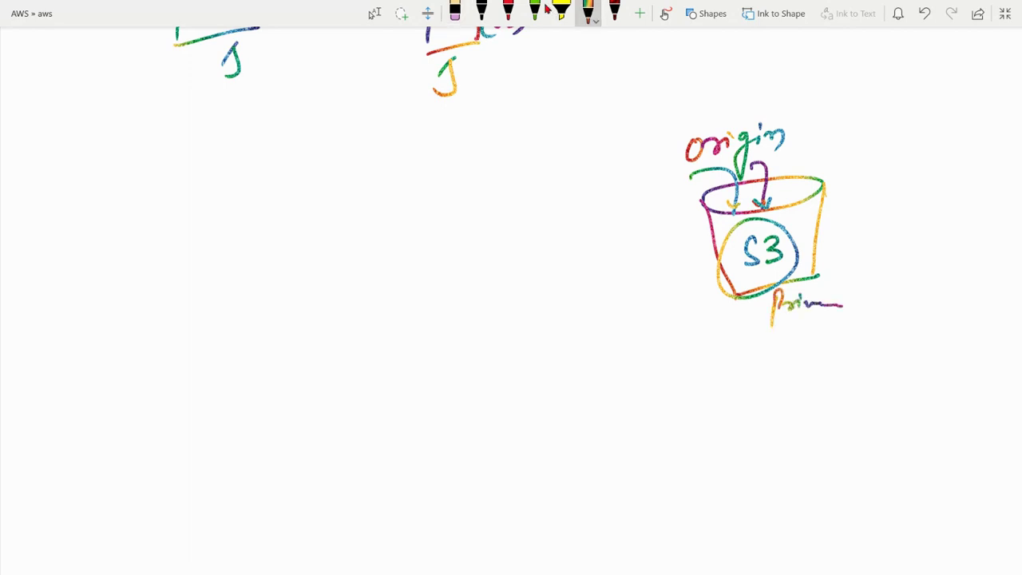
- Draw a box in the middle of the blank area and handwrite an abbreviated "CloudFront" label above it
mouse_move(363, 233)
left_mouse_down()
mouse_move(463, 214)
mouse_move(481, 269)
mouse_move(449, 202)
left_mouse_up()
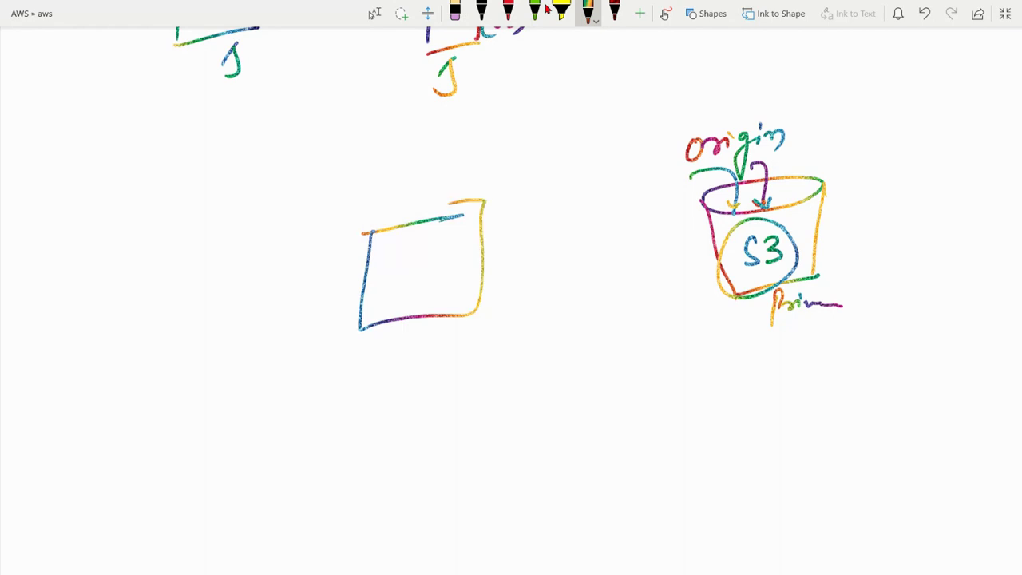
mouse_move(376, 200)
left_mouse_down()
mouse_move(369, 216)
mouse_move(413, 203)
mouse_move(433, 180)
left_mouse_up()
left_click_drag(440, 179, 444, 188)
left_click_drag(448, 188, 481, 177)
- Draw a vertical line below the CloudFront box with two arrowed branches, each leading to an underlined entry
left_click_drag(386, 331, 384, 392)
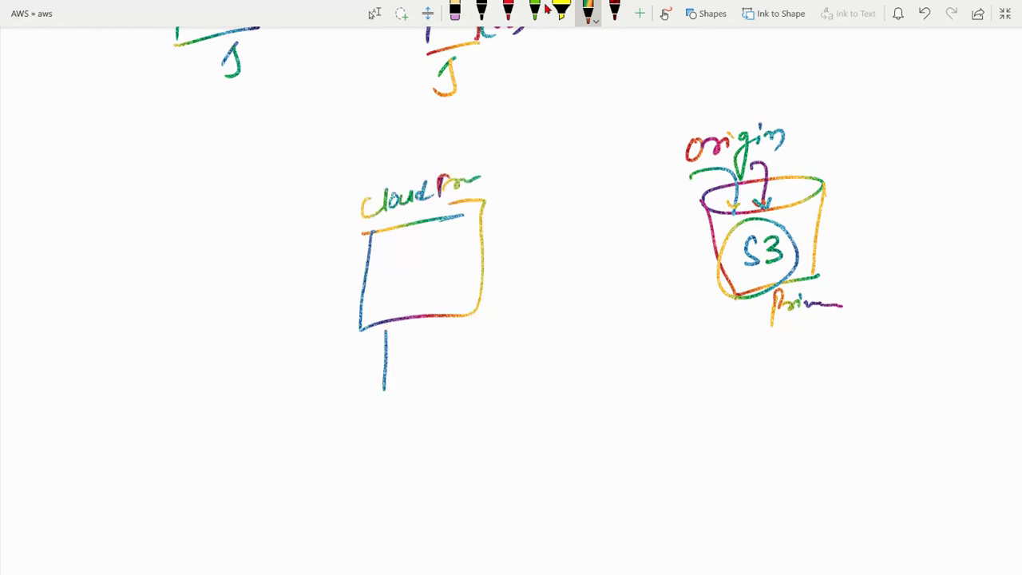
left_click_drag(366, 356, 487, 343)
left_click_drag(438, 364, 513, 343)
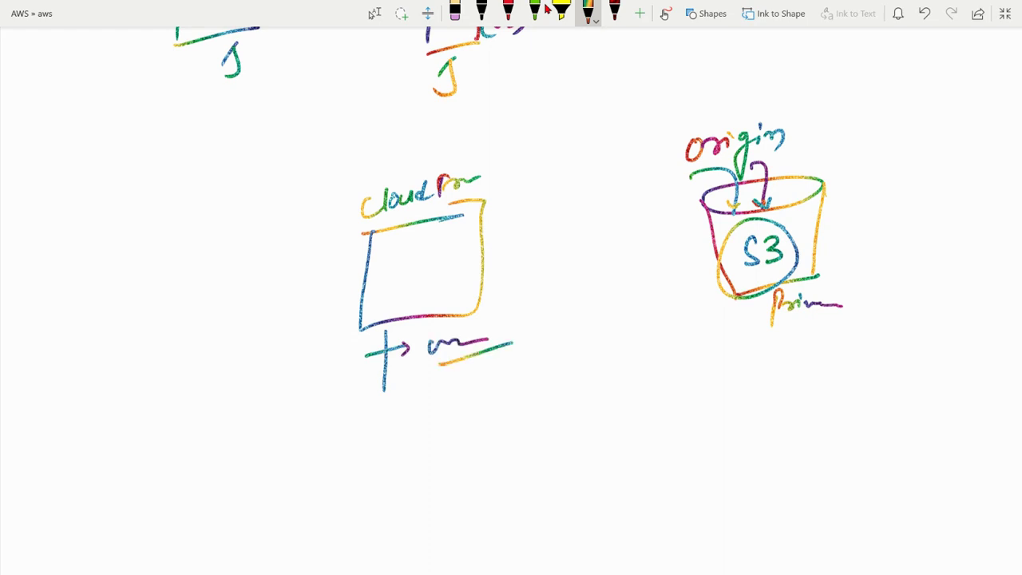
left_click_drag(385, 379, 380, 417)
mouse_move(377, 406)
left_mouse_down()
mouse_move(407, 398)
mouse_move(406, 407)
left_mouse_up()
left_click_drag(441, 400, 518, 377)
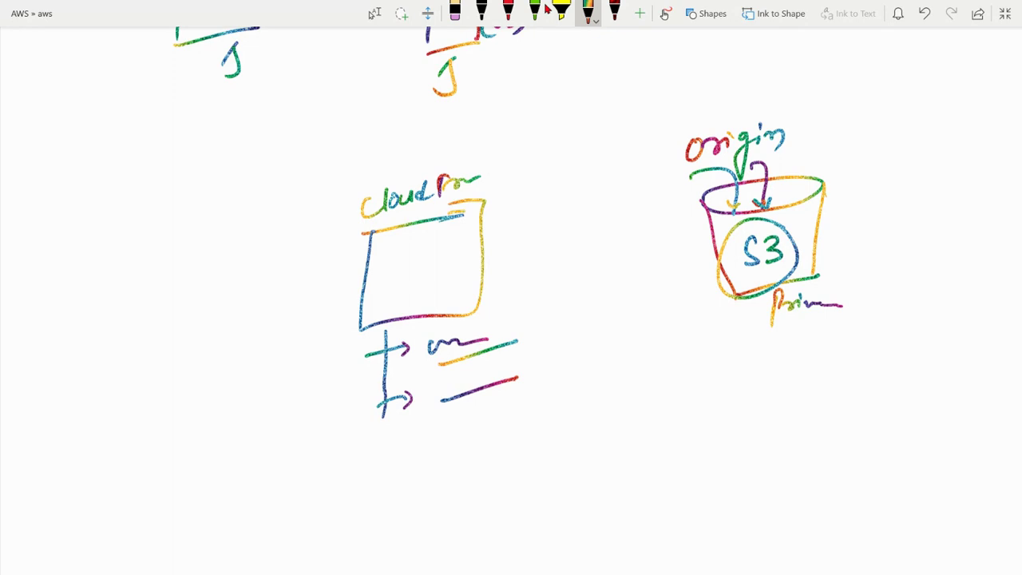
- Connect the CloudFront box and S3 bucket with a double-headed arrow, and sketch a client computer on CloudFront's other side
mouse_move(459, 247)
left_mouse_down()
mouse_move(535, 228)
mouse_move(725, 219)
left_mouse_up()
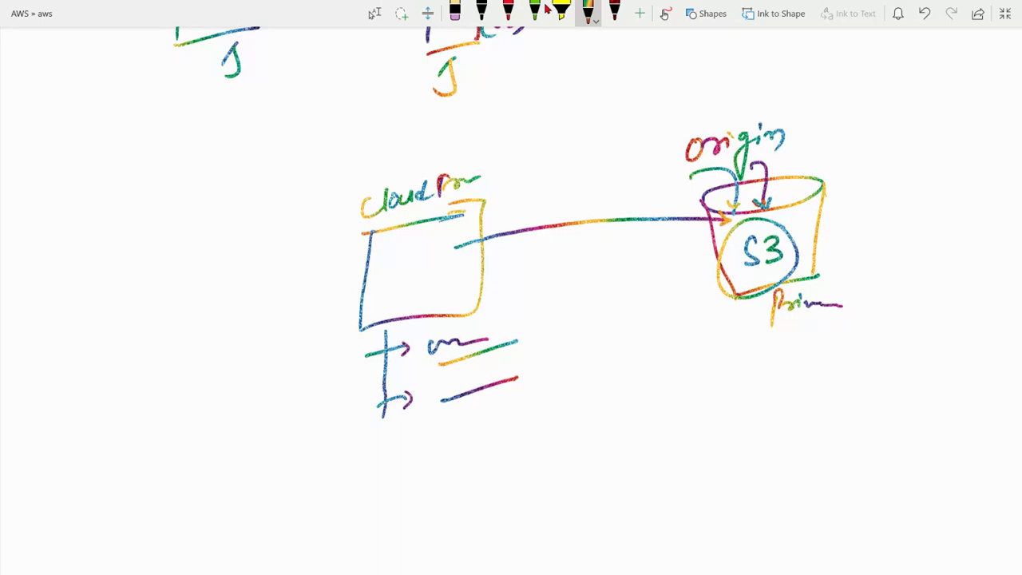
mouse_move(29, 291)
left_mouse_down()
mouse_move(24, 349)
mouse_move(47, 342)
mouse_move(20, 346)
left_mouse_up()
mouse_move(54, 340)
left_mouse_down()
mouse_move(71, 358)
mouse_move(49, 370)
left_mouse_up()
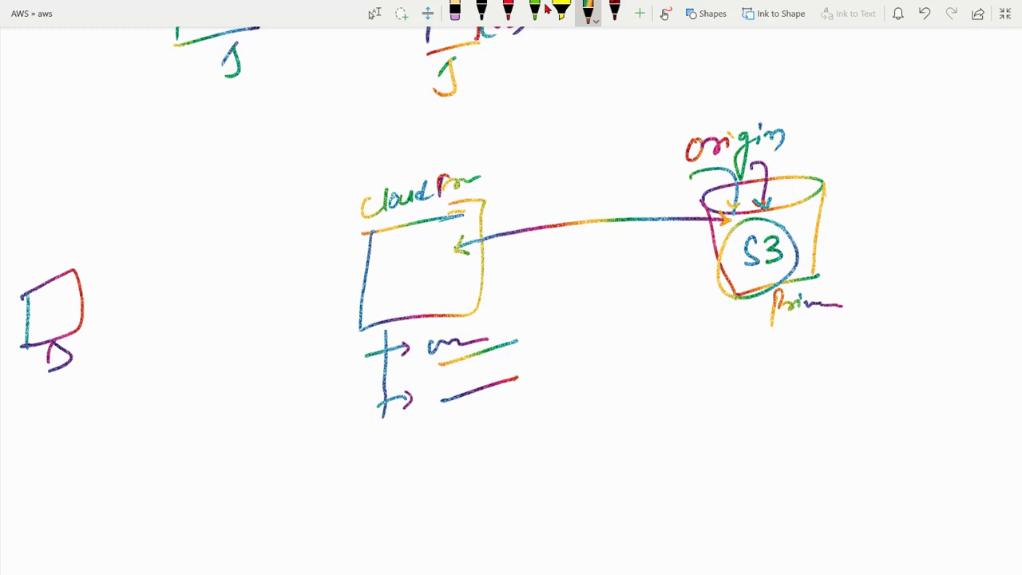
- Draw an arrow from the CloudFront box down to a double-circled "dns" label, and a line from the client computer to CloudFront
mouse_move(365, 329)
left_mouse_down()
mouse_move(368, 456)
mouse_move(459, 476)
left_mouse_up()
mouse_move(476, 440)
left_mouse_down()
mouse_move(449, 502)
mouse_move(479, 438)
mouse_move(467, 510)
mouse_move(484, 440)
left_mouse_up()
left_click_drag(76, 313, 372, 264)
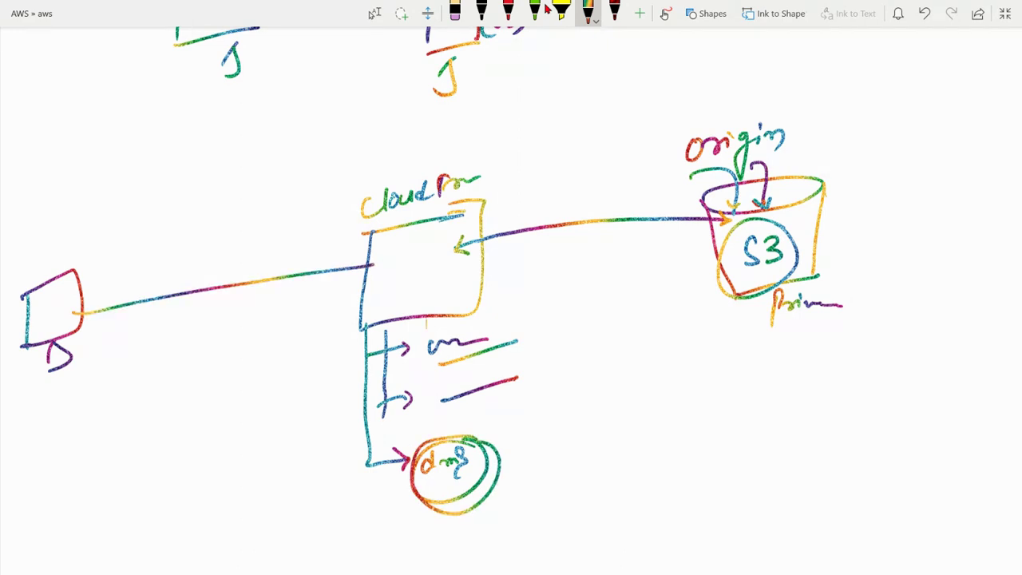
- Label the client computer "P", add request and response arrows between it and CloudFront, and circle the arrows with an oval
left_click_drag(40, 236, 38, 262)
mouse_move(36, 232)
left_mouse_down()
mouse_move(62, 238)
mouse_move(40, 253)
left_mouse_up()
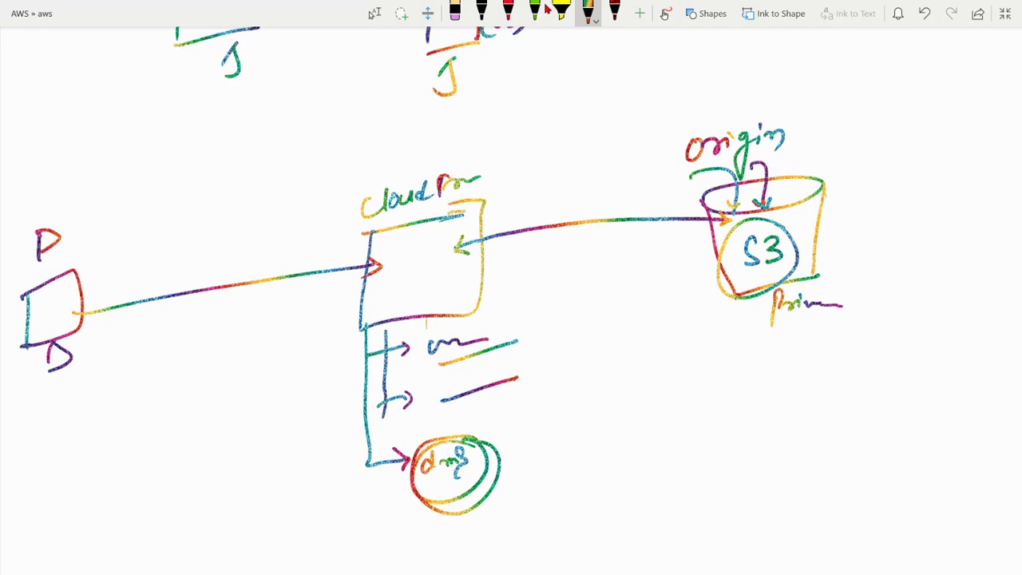
mouse_move(77, 313)
left_mouse_down()
mouse_move(86, 284)
mouse_move(175, 230)
mouse_move(359, 238)
mouse_move(344, 254)
left_mouse_up()
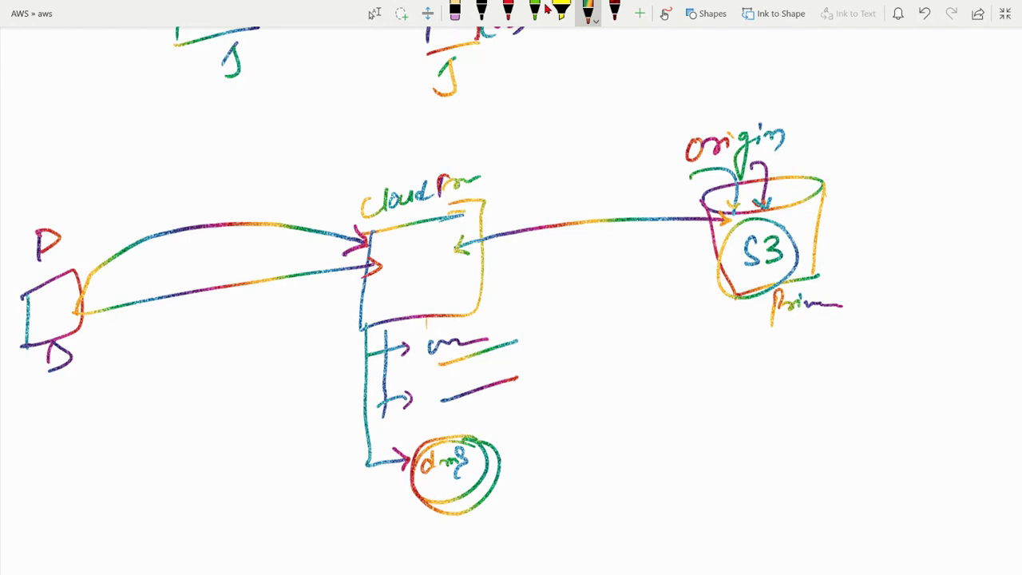
mouse_move(99, 336)
left_mouse_down()
mouse_move(342, 286)
mouse_move(109, 368)
mouse_move(142, 378)
left_mouse_up()
left_click_drag(202, 279, 206, 281)
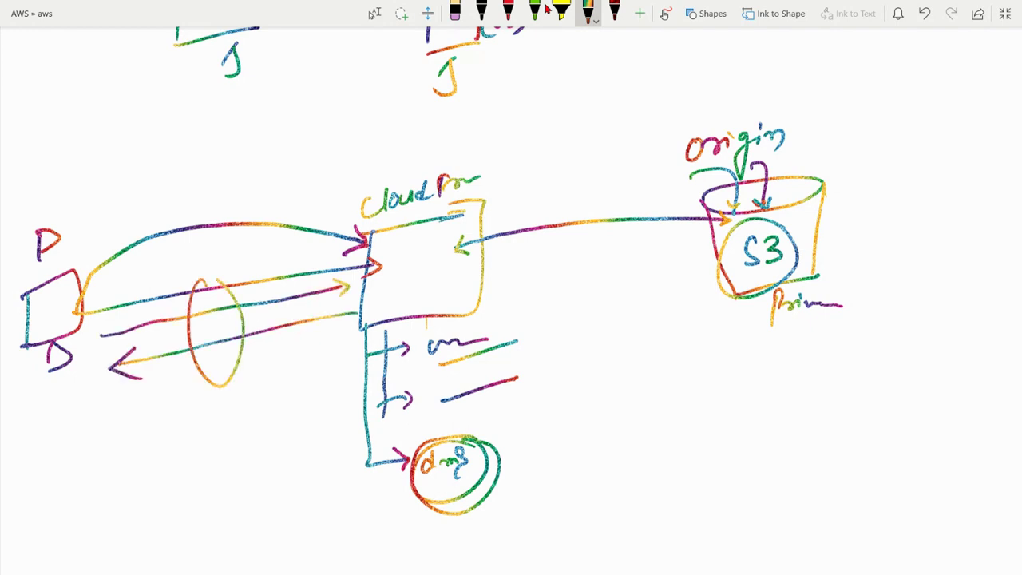
- Outline the CloudFront box again and enclose the client, CloudFront and S3 diagram in one large frame
mouse_move(366, 229)
left_mouse_down()
mouse_move(361, 345)
mouse_move(493, 303)
mouse_move(377, 233)
left_mouse_up()
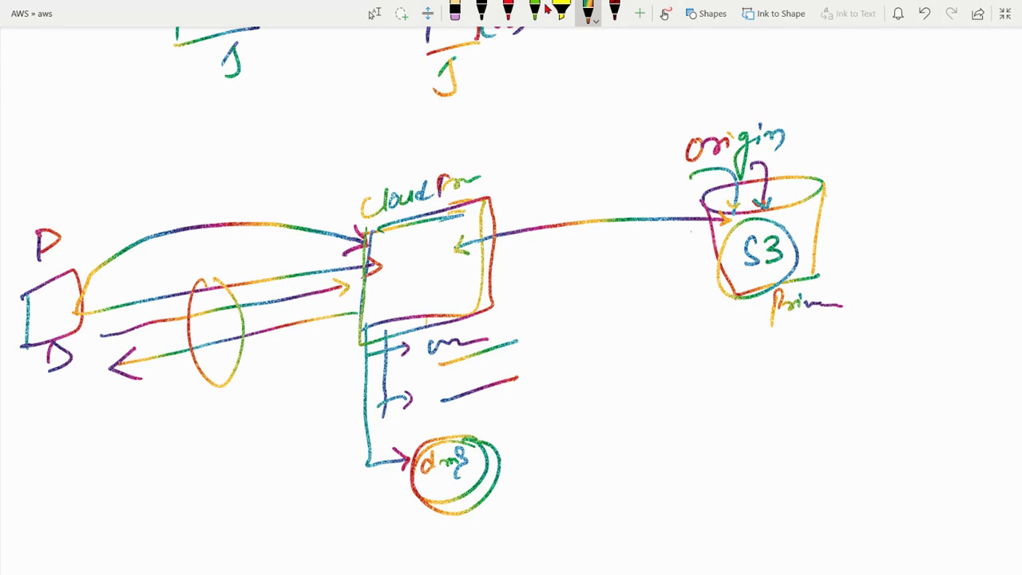
mouse_move(14, 198)
left_mouse_down()
mouse_move(843, 98)
mouse_move(839, 322)
mouse_move(263, 466)
mouse_move(66, 483)
mouse_move(2, 192)
left_mouse_up()
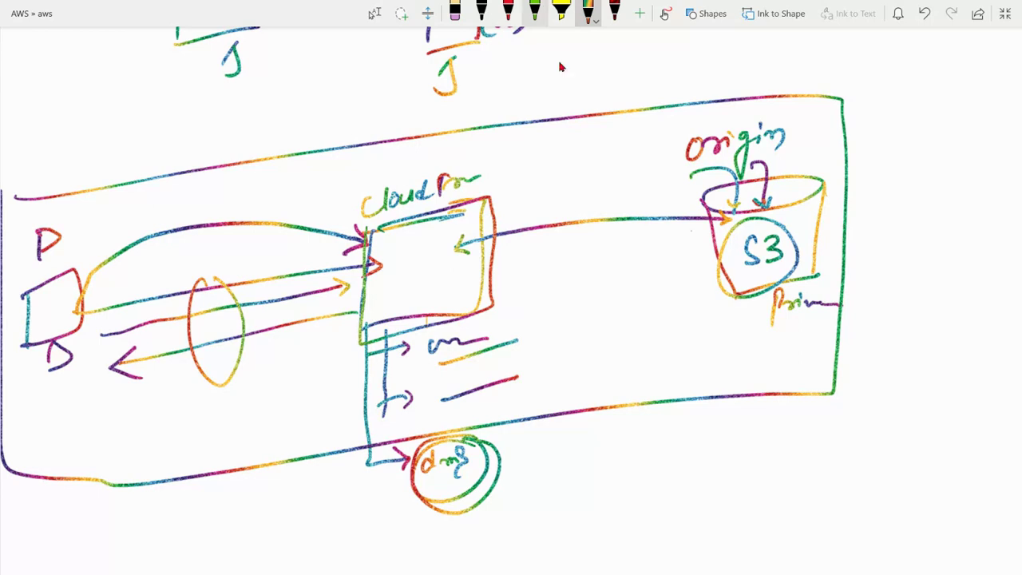
- Minimize the OneNote window to return to the browser
key("Escape")
mouse_move(397, 4)
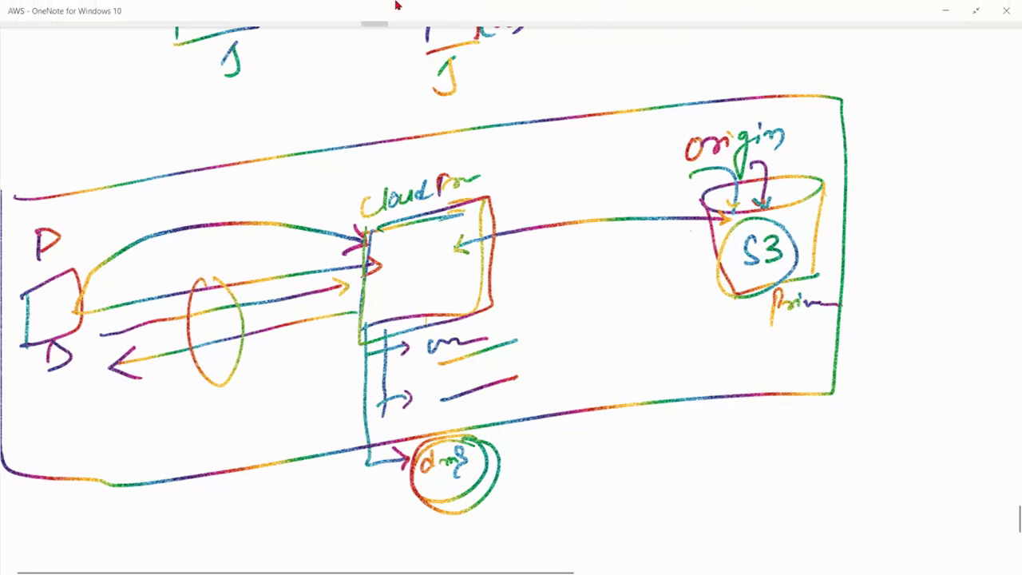
left_click(945, 11)
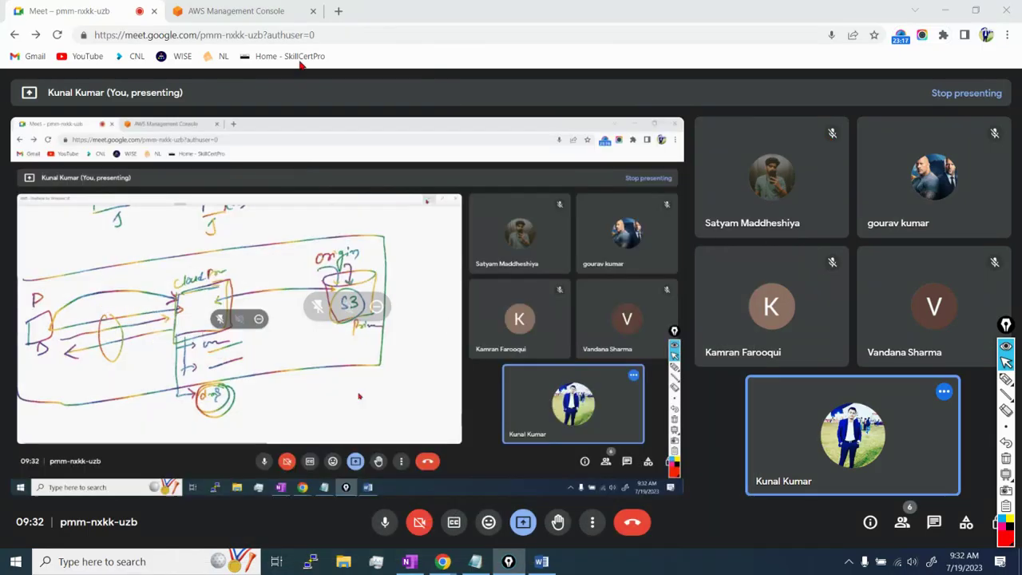
- Switch to the AWS Management Console and open the list of S3 buckets
left_click(235, 11)
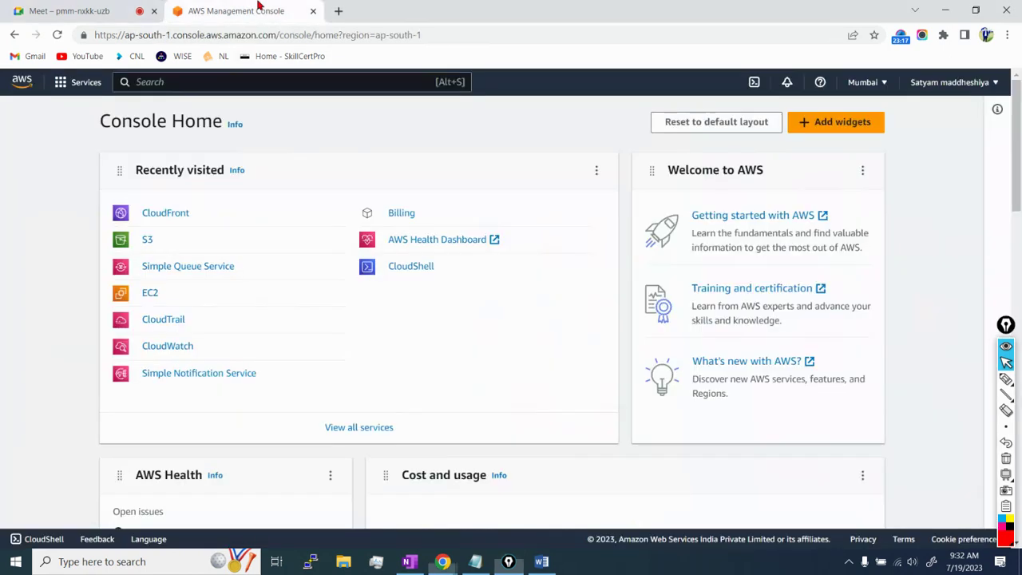
left_click(151, 244)
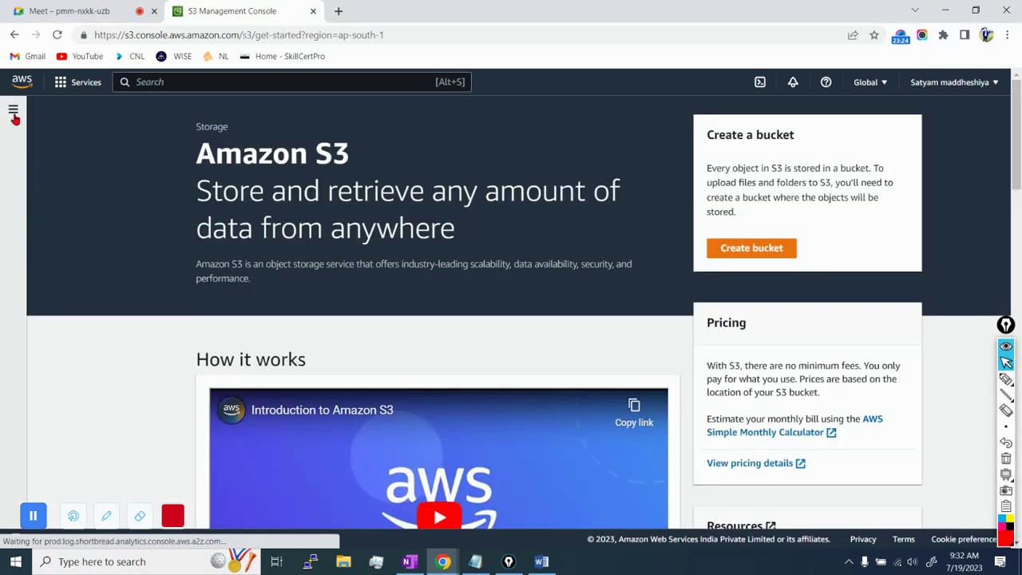
left_click(14, 113)
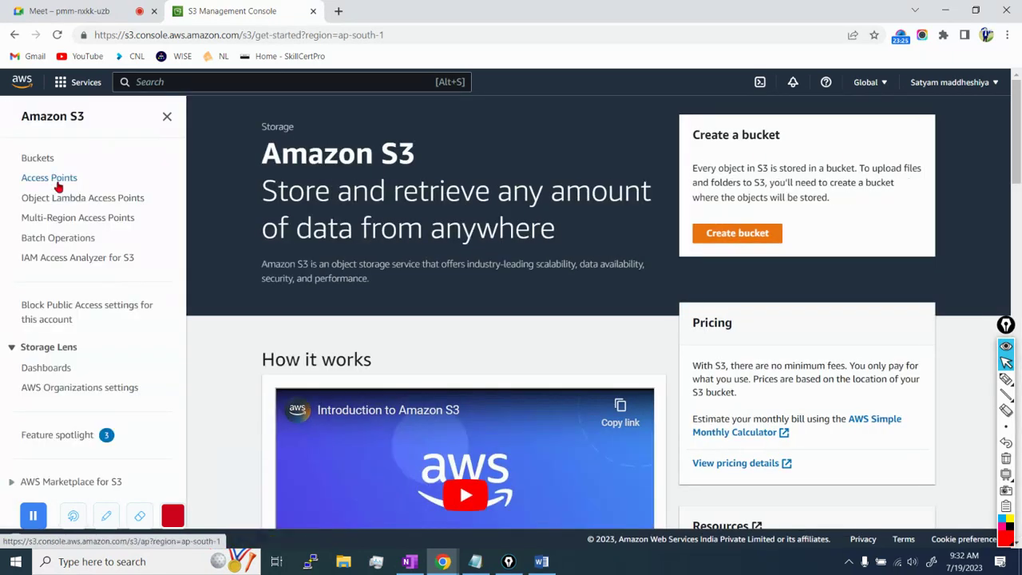
left_click(44, 160)
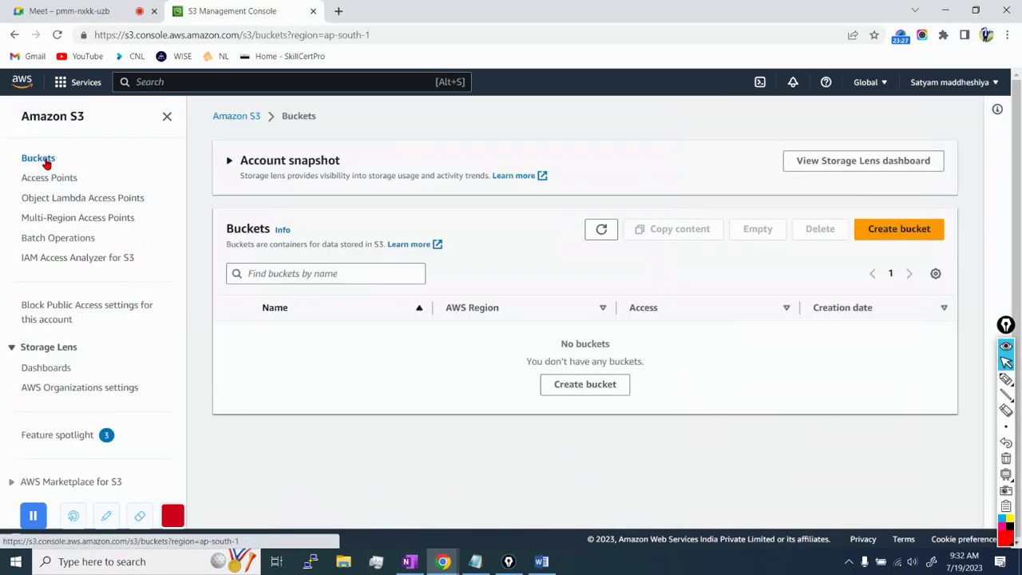
- Create an S3 bucket named cloudfrontbucketforlabaws in Asia Pacific (Mumbai) ap-south-1, keeping the default settings
left_click(891, 232)
left_click(240, 285)
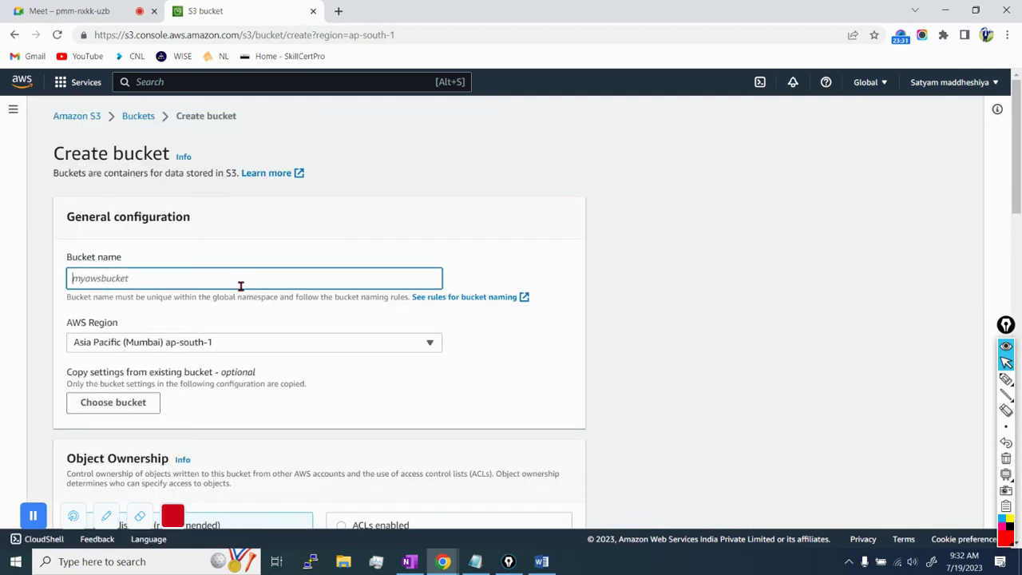
type("cloudfrontbucketforlab")
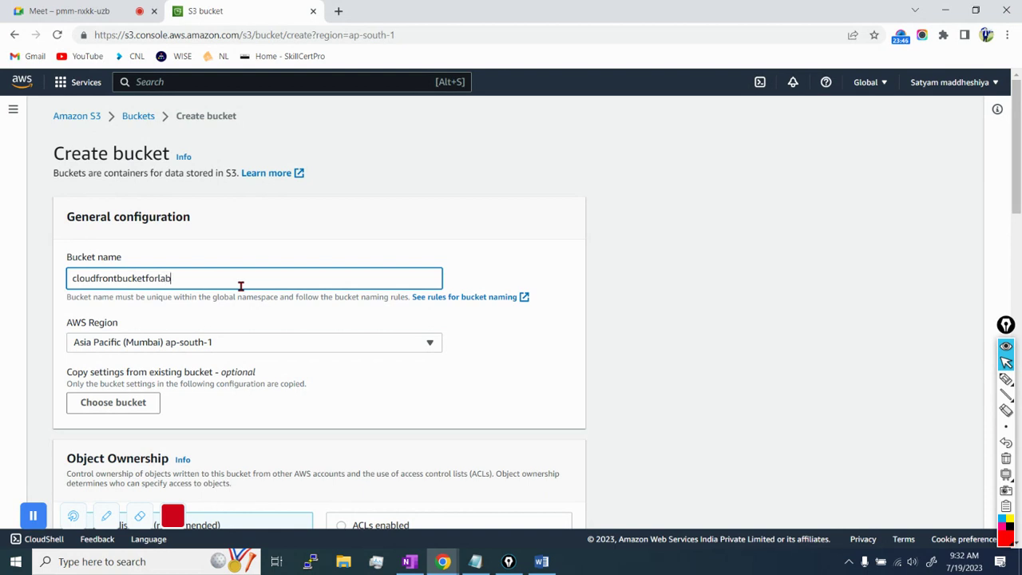
type("s")
left_click(292, 231)
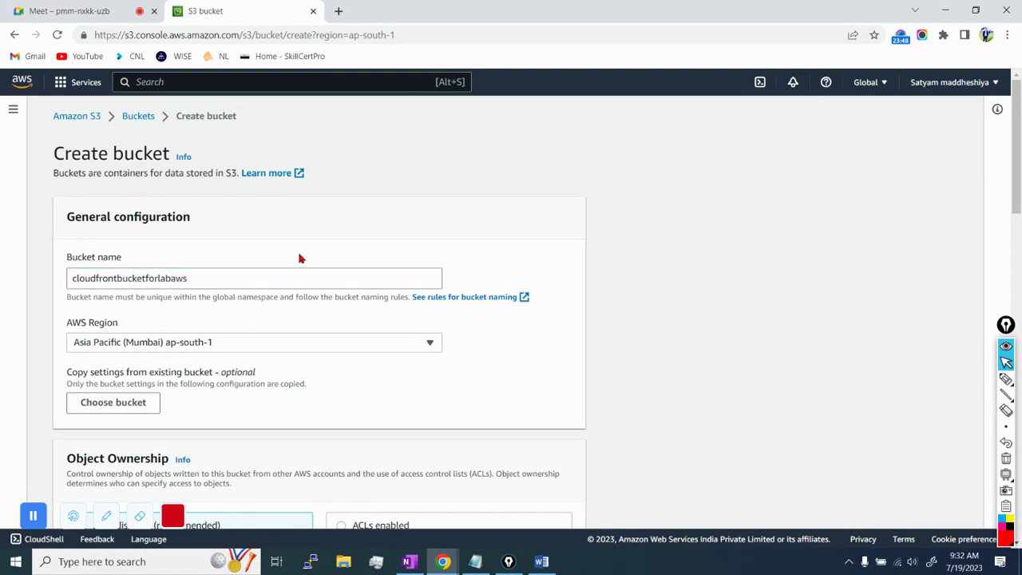
scroll(322, 371, "down", 4)
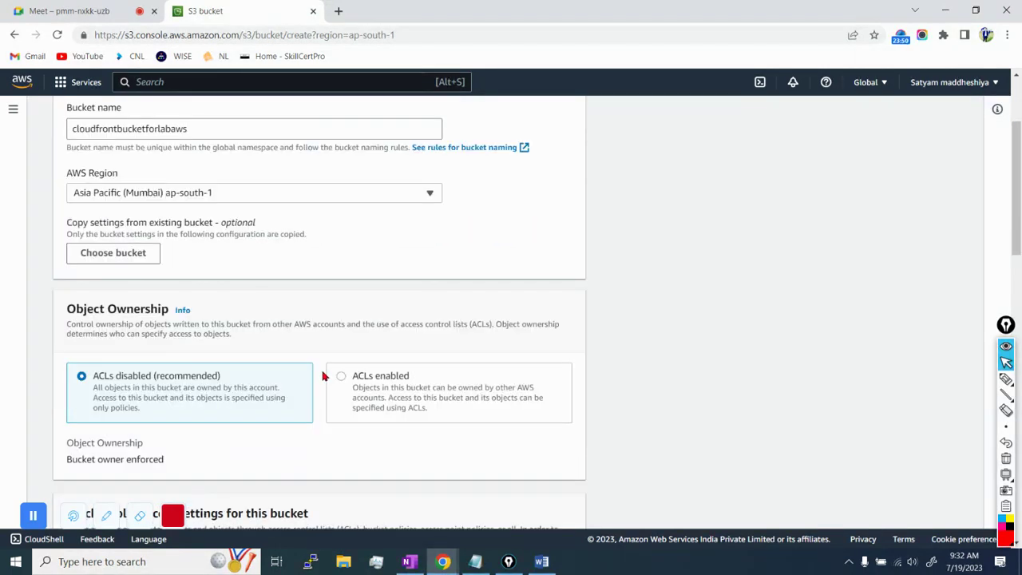
scroll(322, 371, "down", 15)
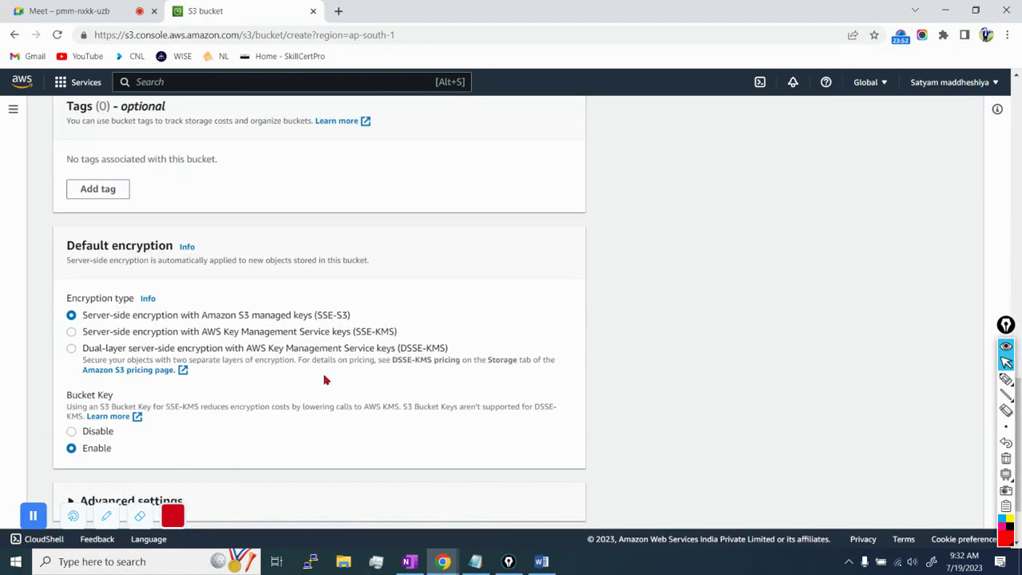
left_click(562, 513)
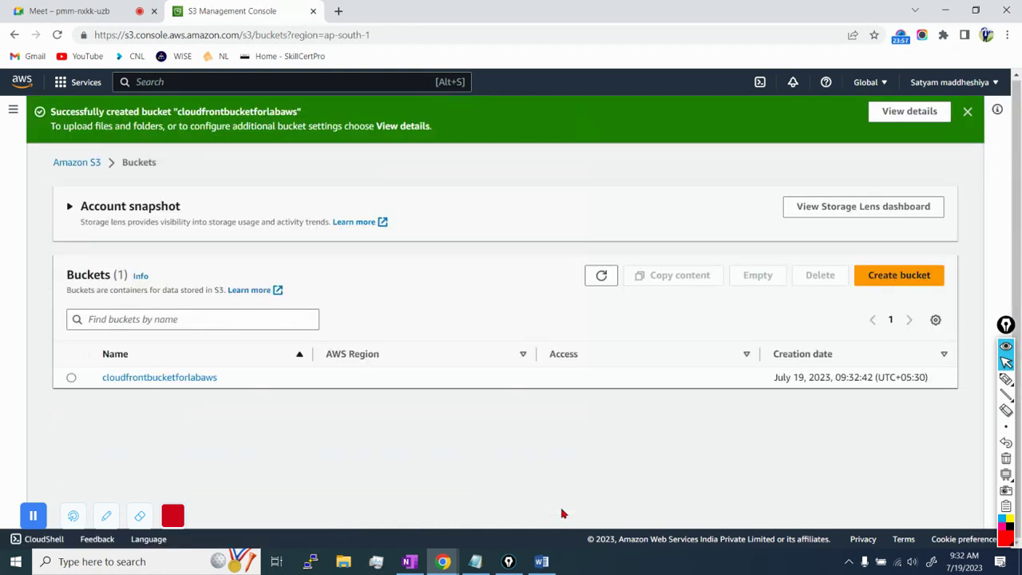
- Upload Cloudfront.png from the Desktop into the cloudfrontbucketforlabaws bucket and return to its object list
left_click(192, 380)
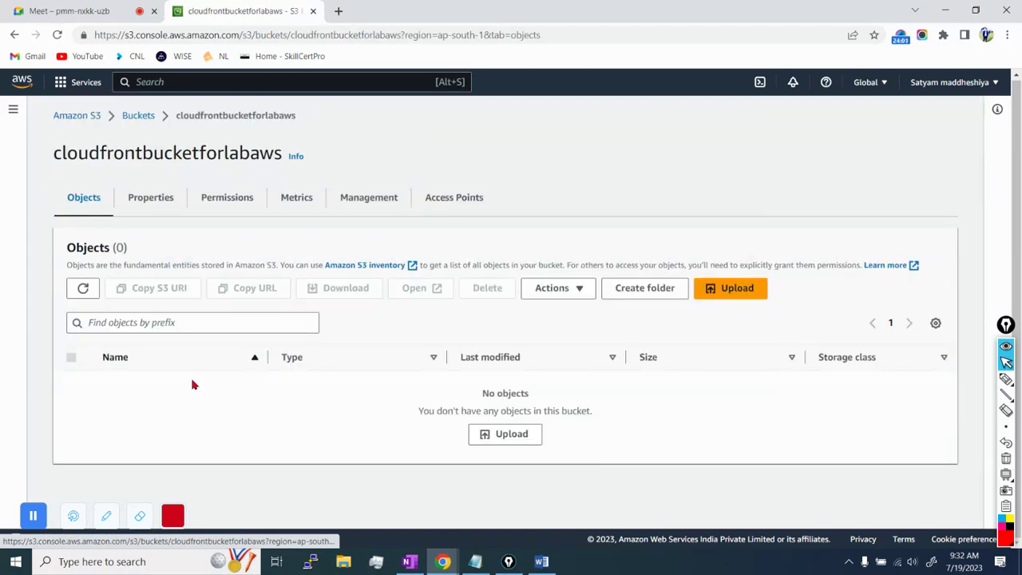
left_click(703, 301)
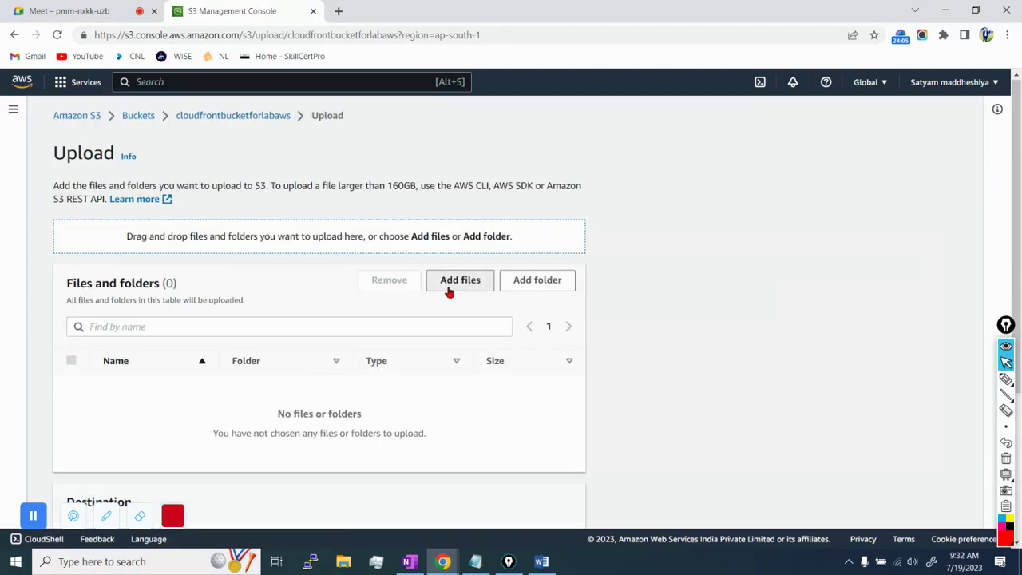
left_click(449, 291)
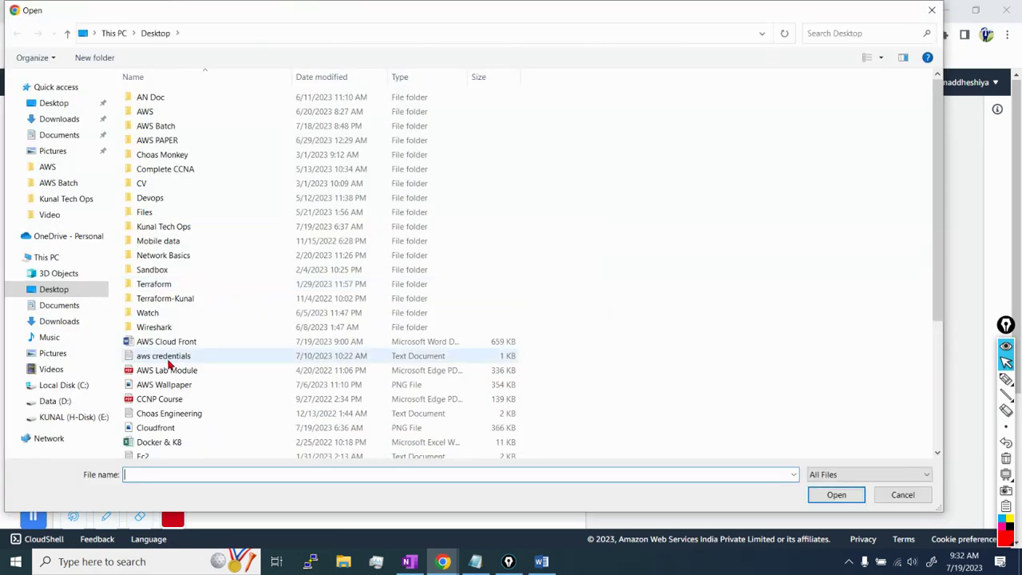
scroll(171, 365, "down", 4)
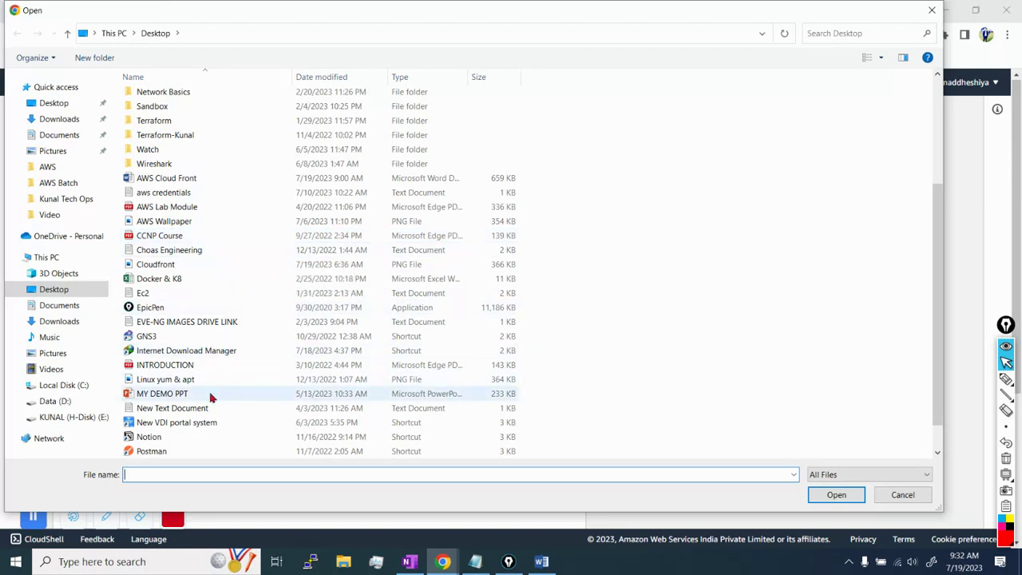
scroll(211, 397, "down", 1)
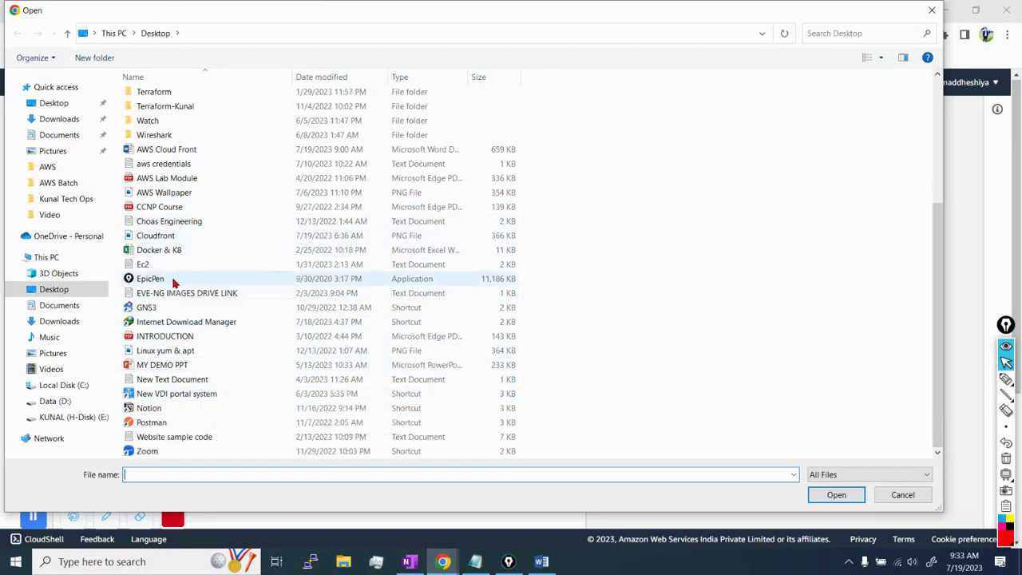
left_click(170, 237)
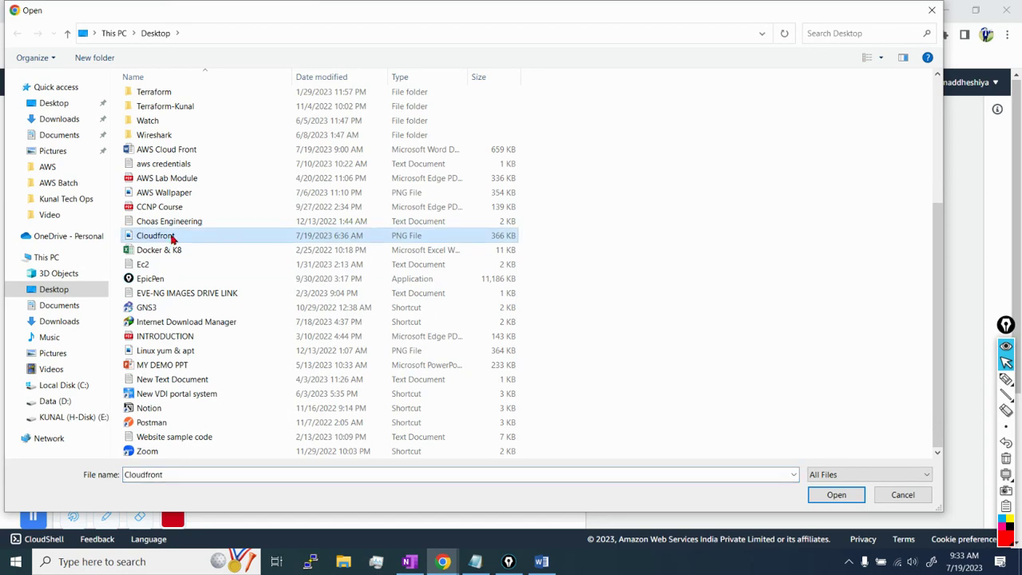
double_click(194, 238)
scroll(295, 358, "down", 2)
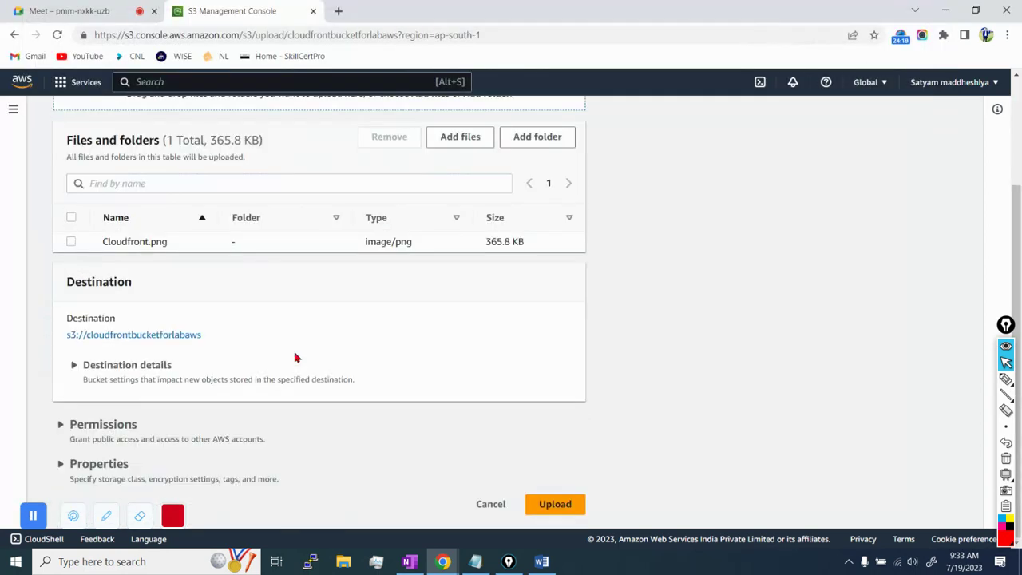
left_click(550, 505)
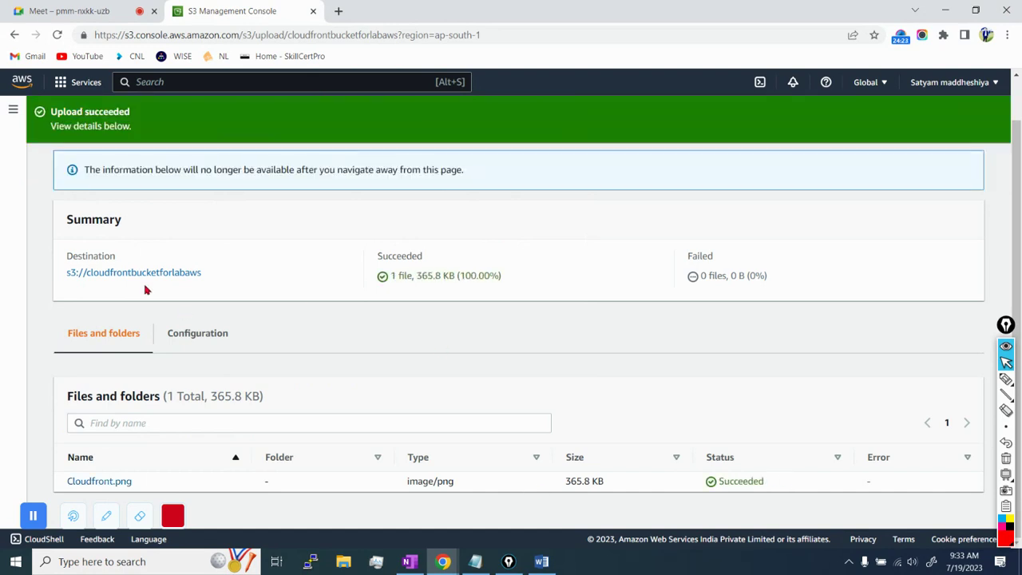
scroll(144, 303, "up", 1)
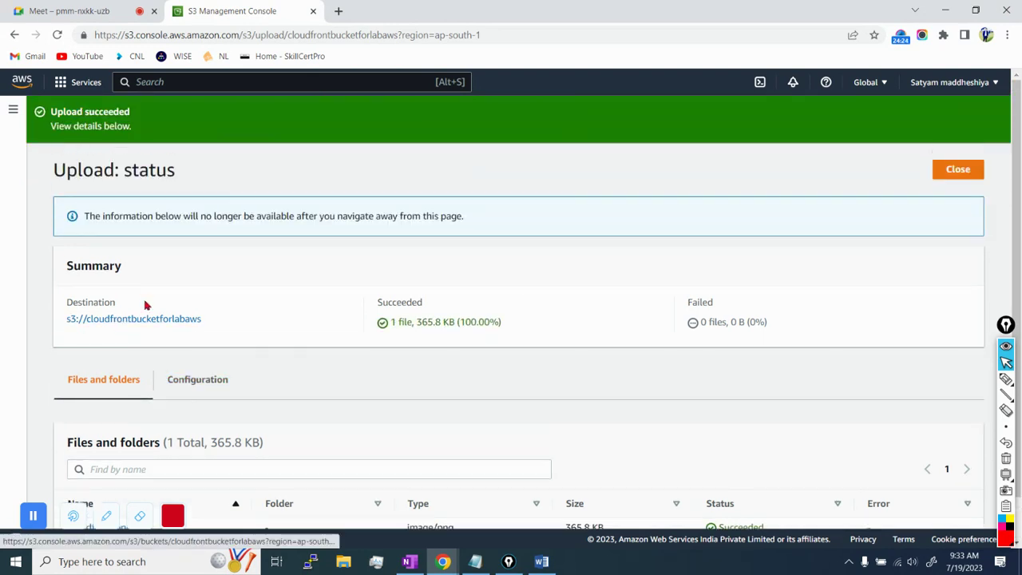
left_click(949, 174)
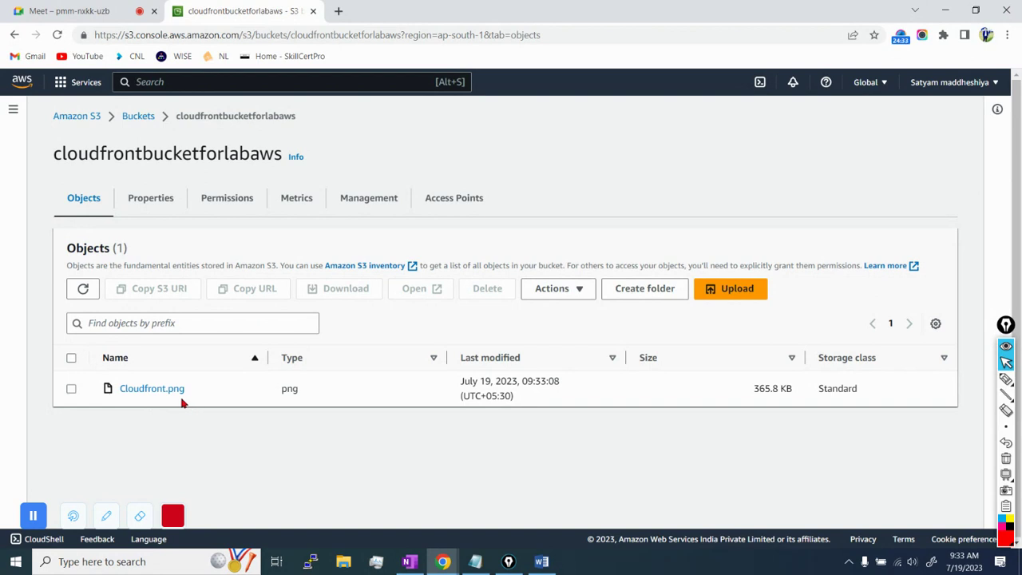
- View the Cloudfront.png image from its S3 object details, and close the image
left_click(134, 391)
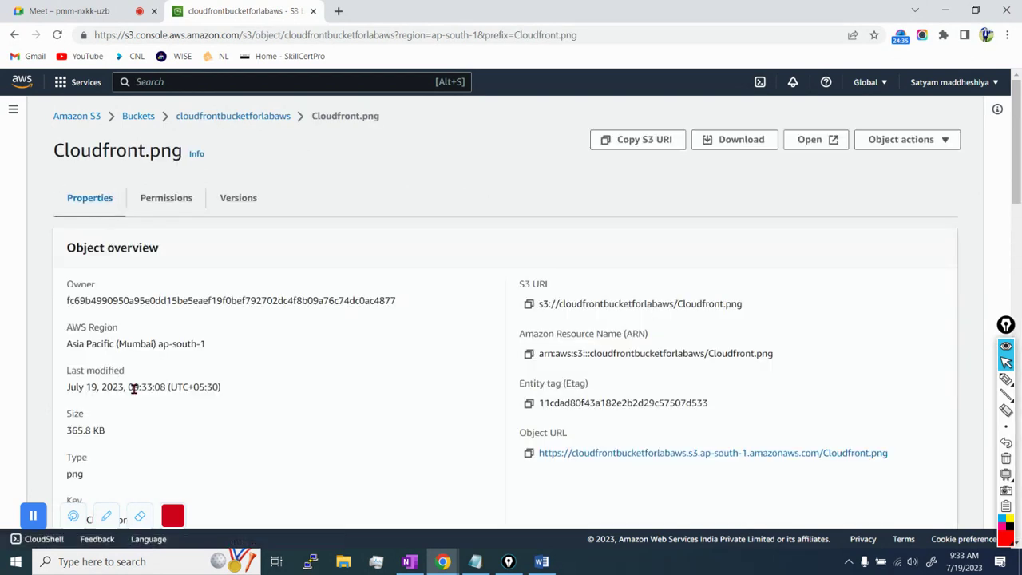
left_click(805, 144)
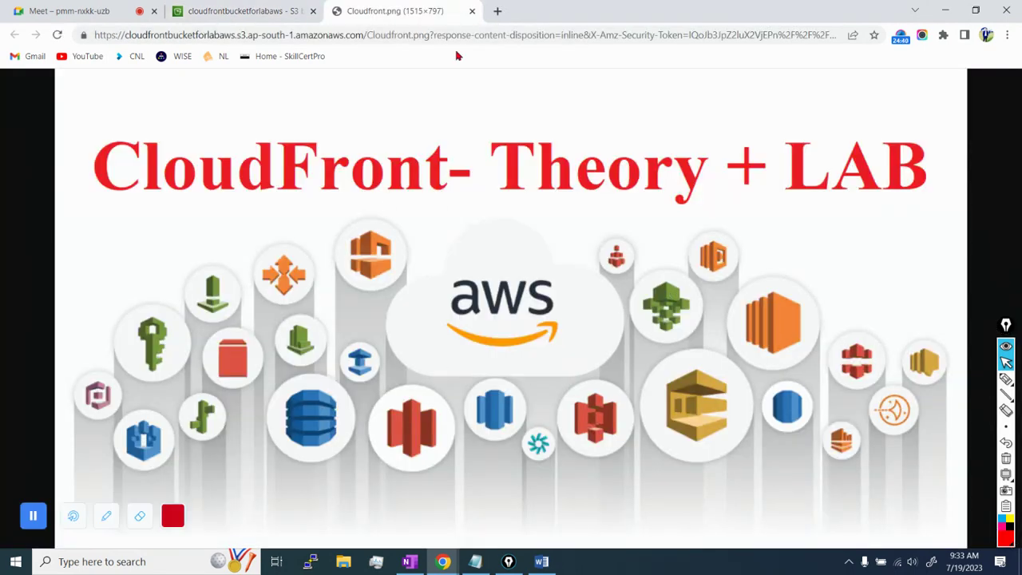
left_click(472, 11)
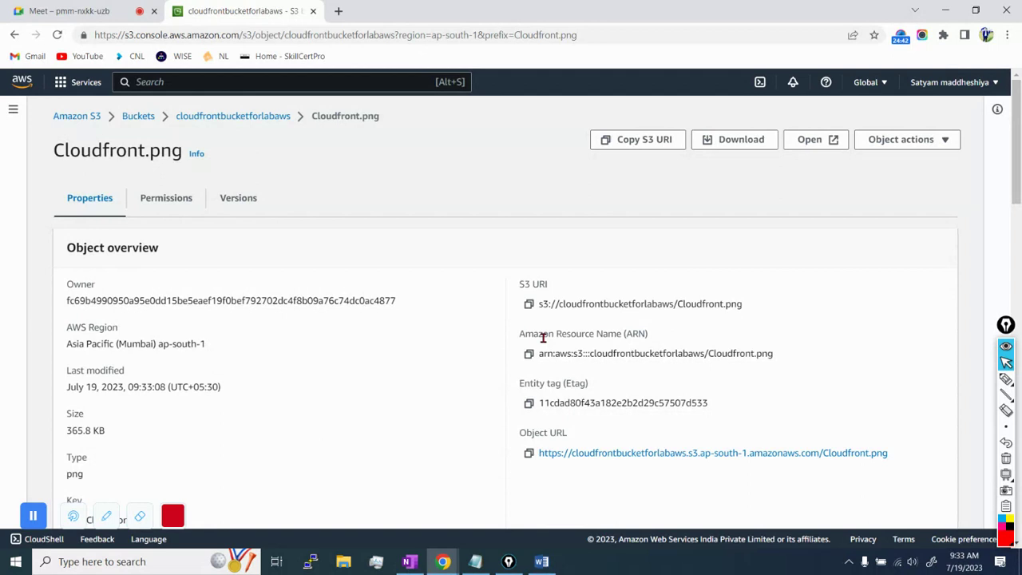
- Test public access to Cloudfront.png by loading its copied object URL in a new browser tab, and close that tab
left_click(528, 452)
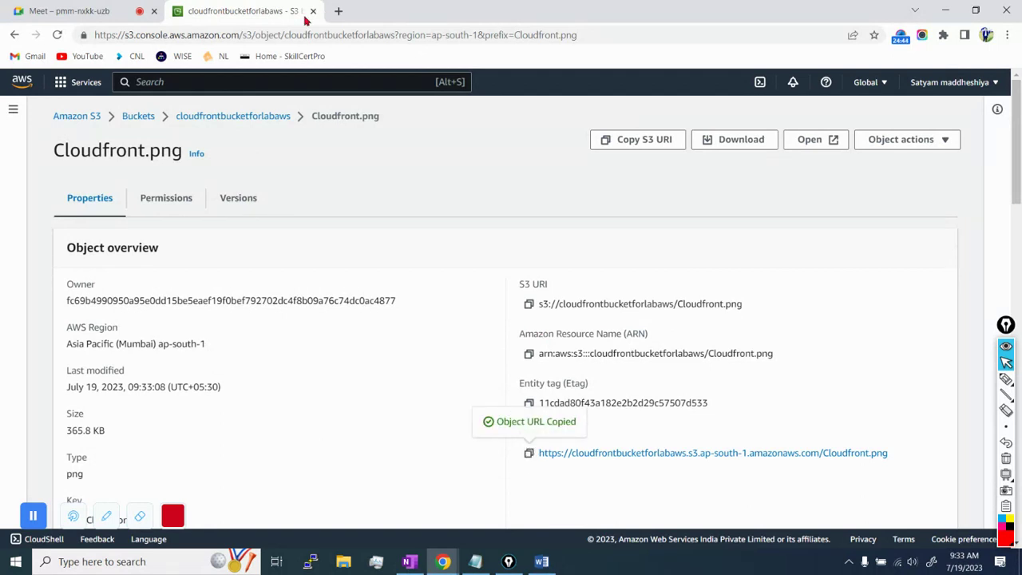
left_click(337, 11)
key("ctrl+v")
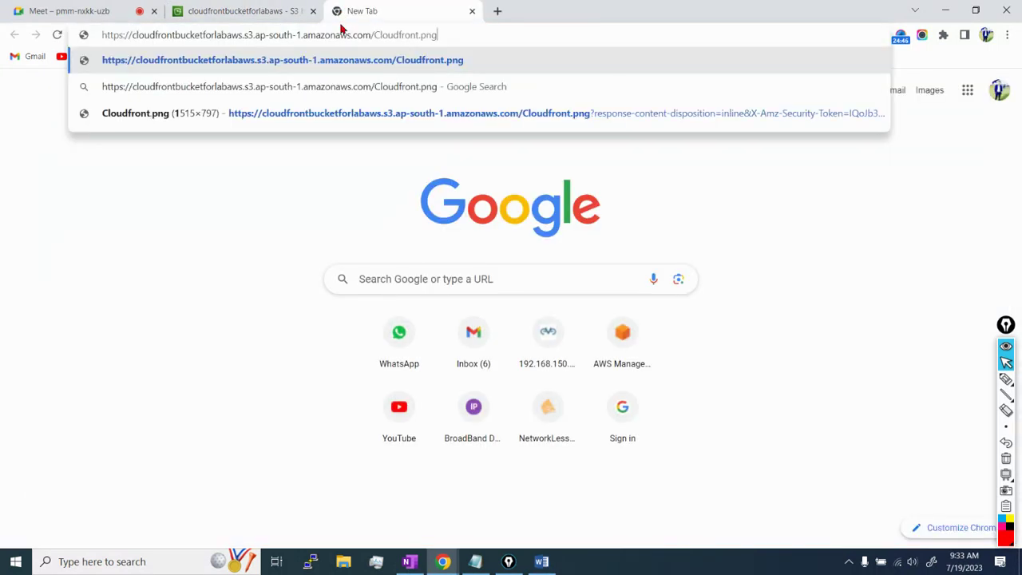
key("Return")
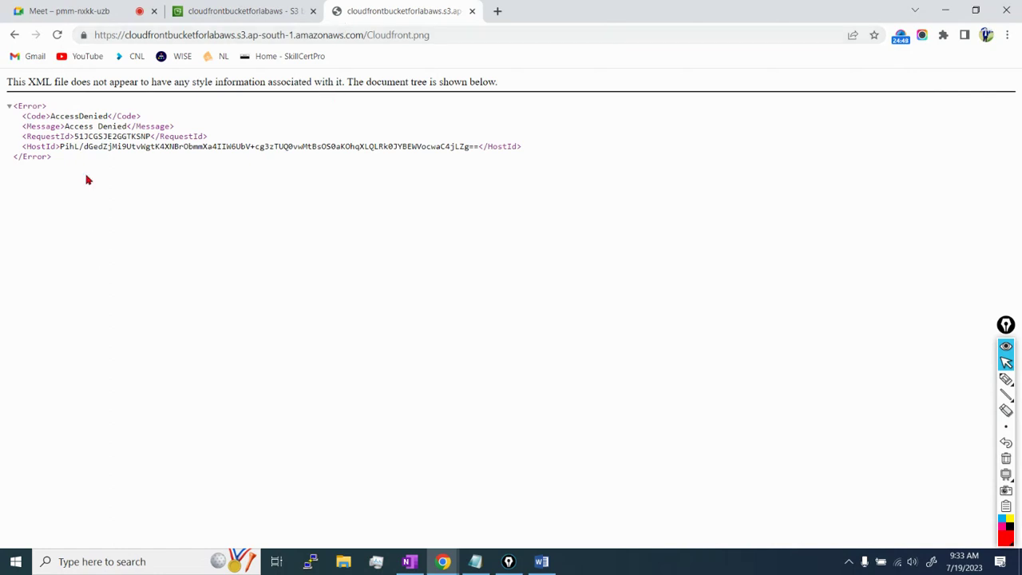
left_click_drag(86, 179, 9, 107)
left_click(193, 227)
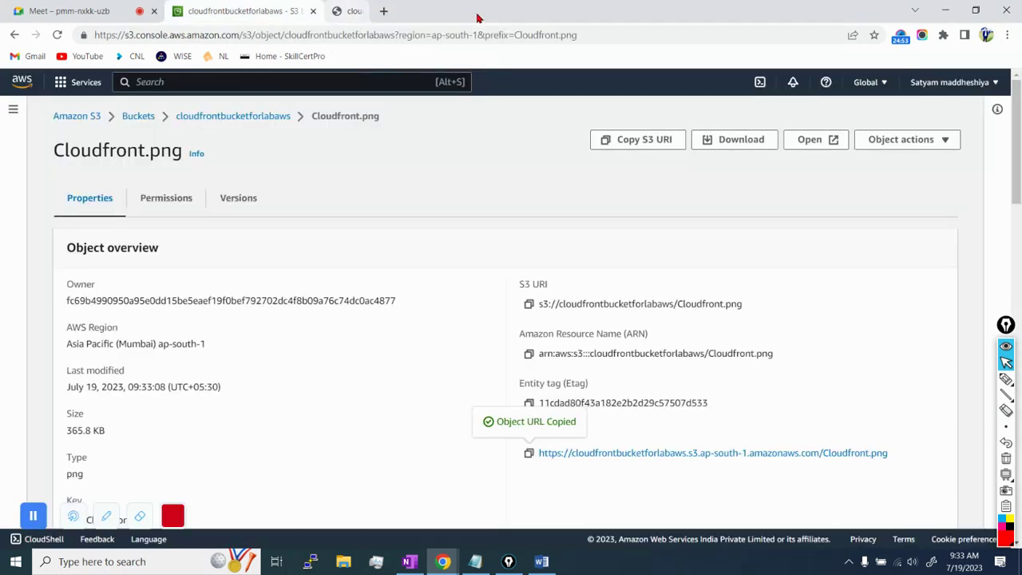
left_click(476, 14)
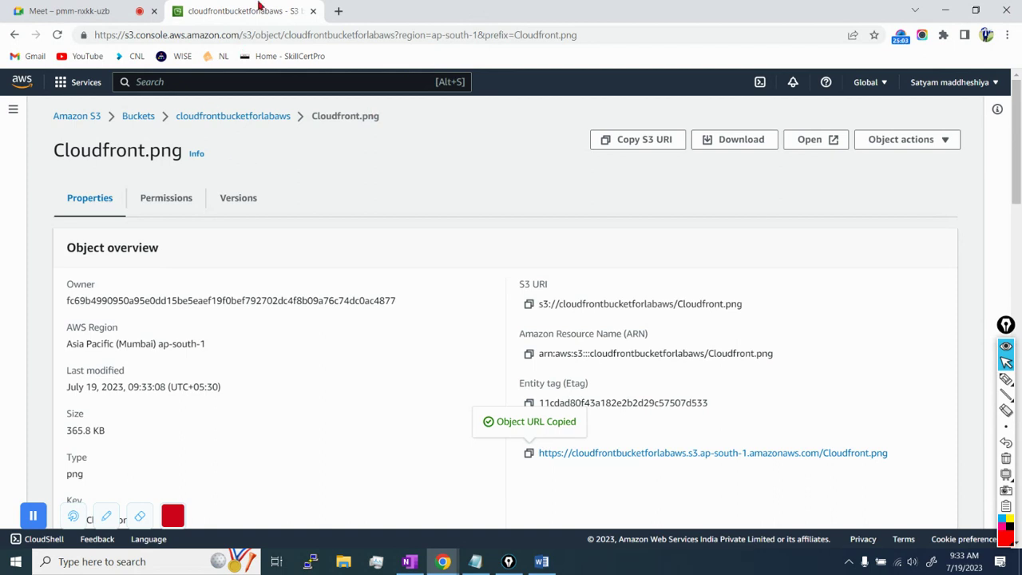
- Duplicate the browser tab showing the S3 object and collapse the navigation pane in the duplicate
right_click(259, 7)
left_click(290, 99)
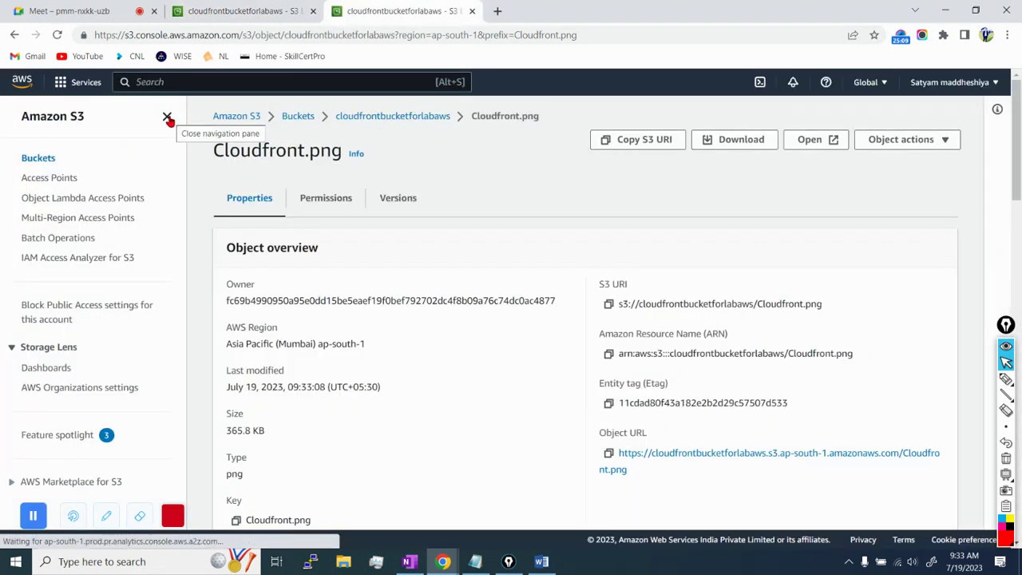
left_click(167, 118)
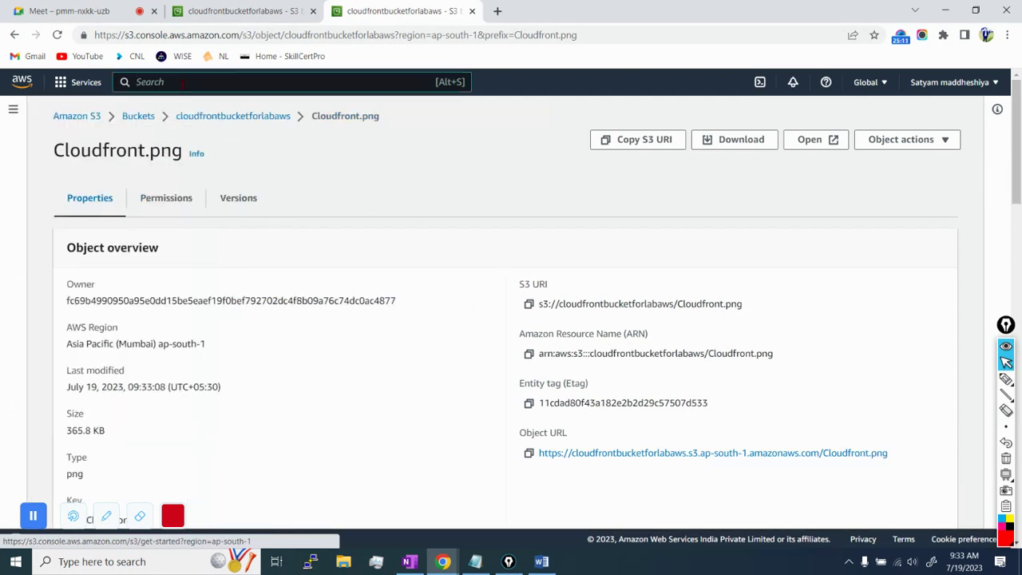
- Search the AWS services for Cloudfront and open the CloudFront service
type("Cloud WAN")
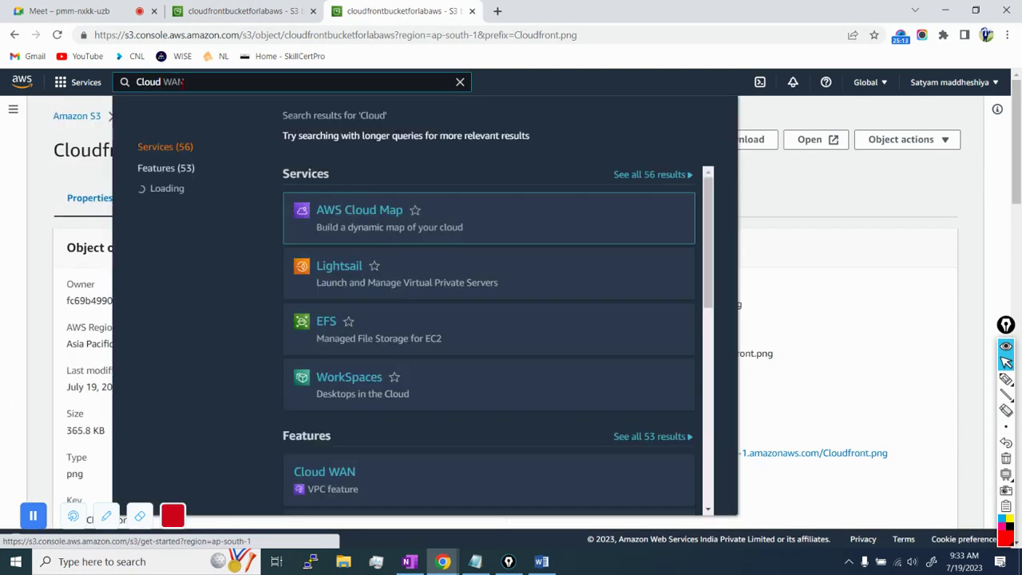
key("BackSpace")
key("BackSpace")
key("BackSpace")
key("BackSpace")
type("front")
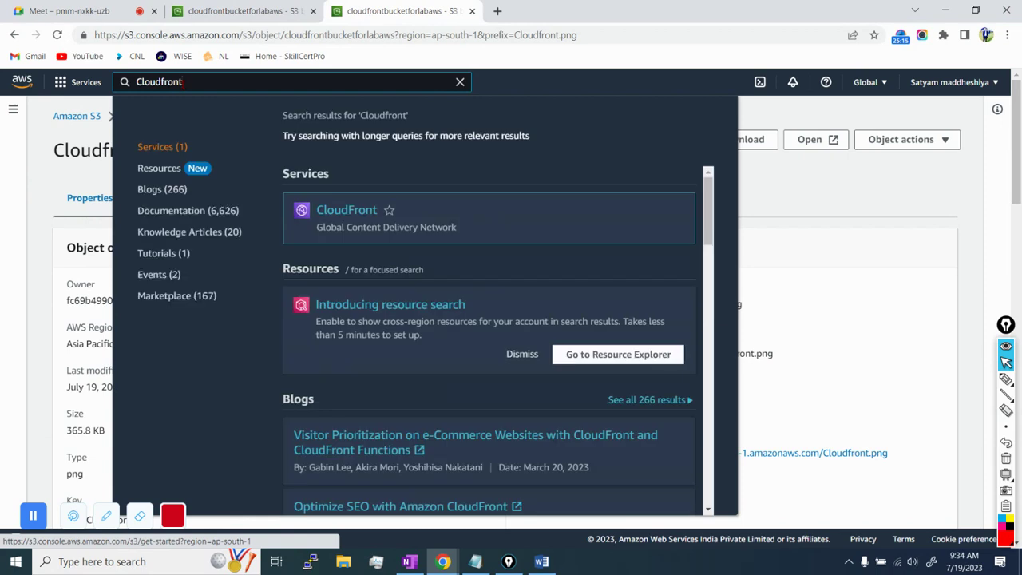
left_click(345, 211)
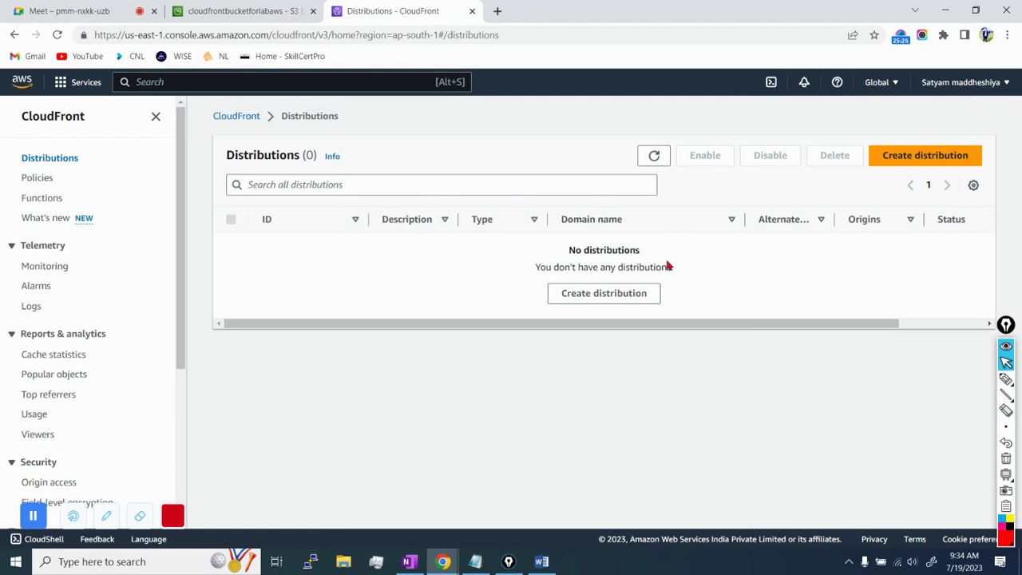
- Start creating a distribution with the cloudfrontbucketforlabaws S3 bucket as its origin domain
left_click(951, 160)
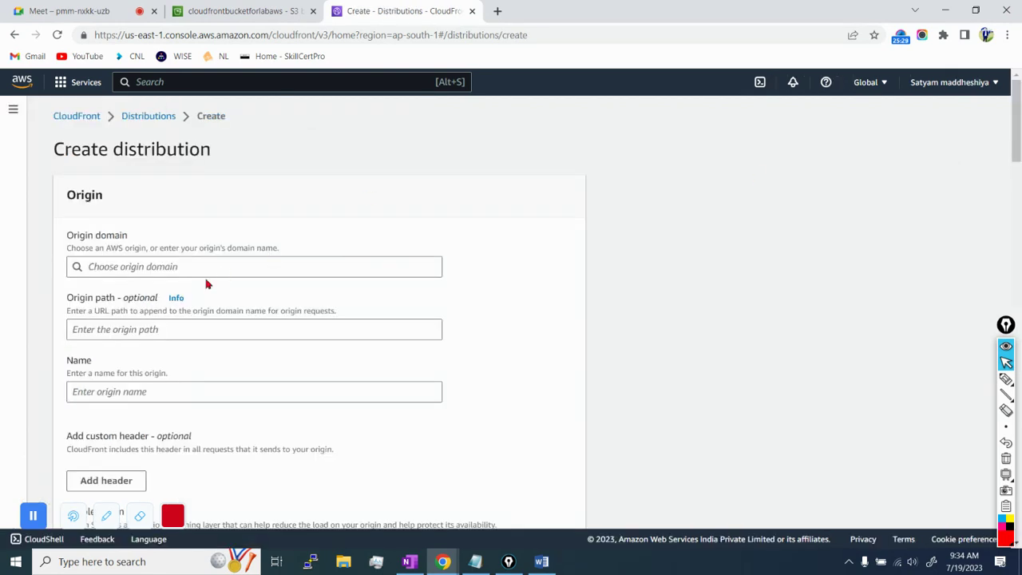
left_click(136, 269)
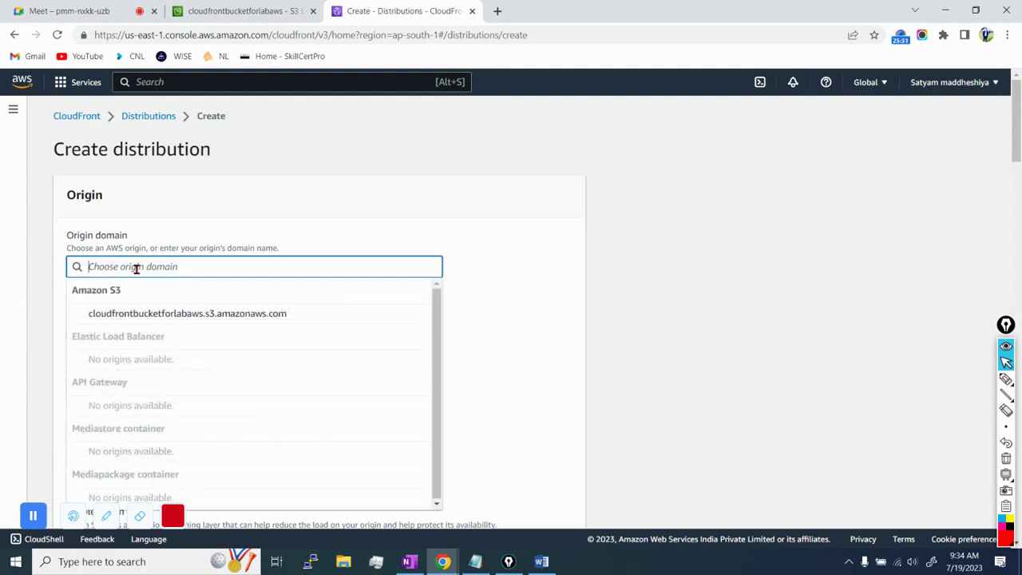
left_click(122, 318)
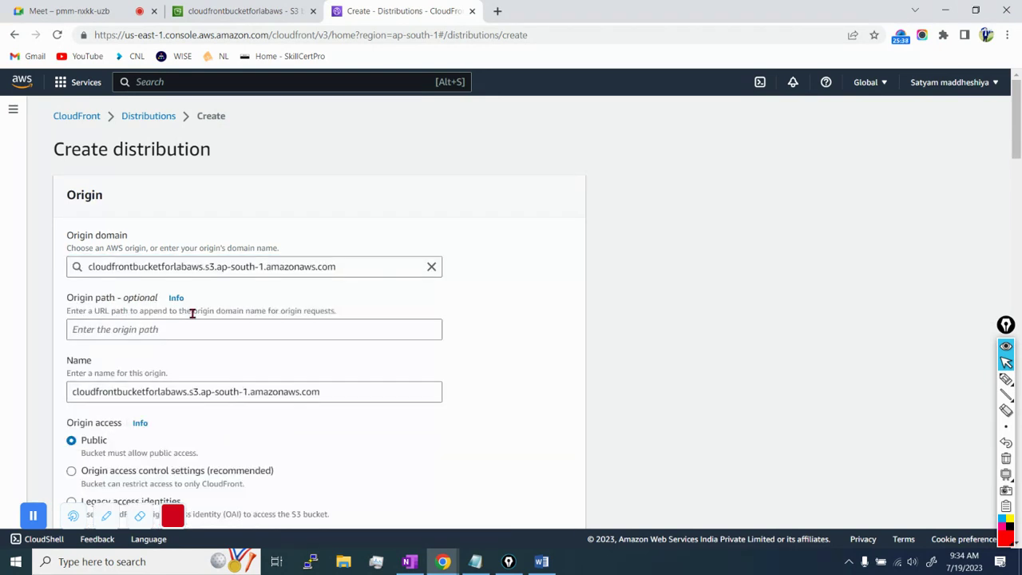
- Set origin access to Origin access control settings and create an S3 control setting for the bucket with the default name and signing behavior
scroll(192, 314, "down", 1)
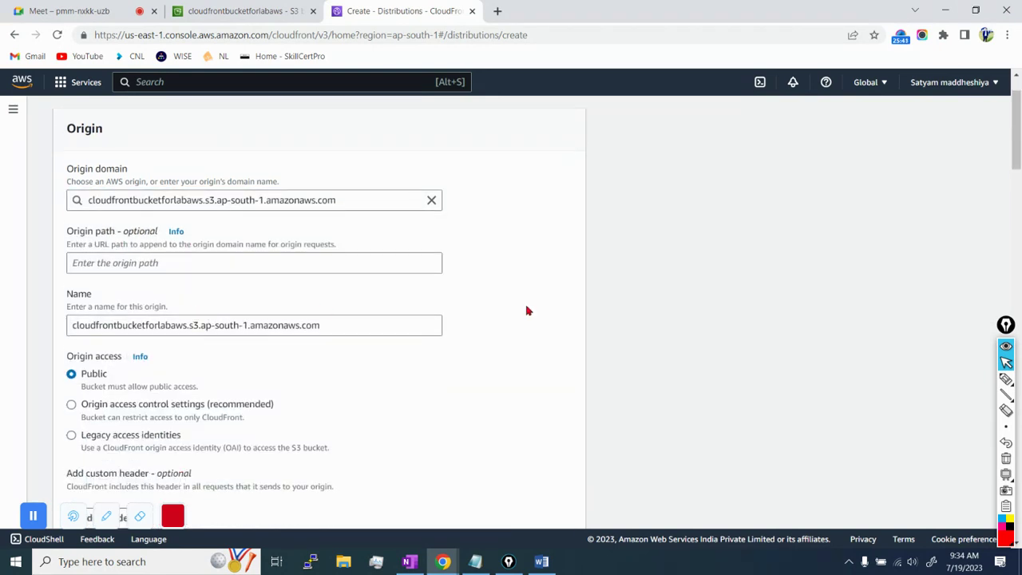
scroll(527, 310, "down", 1)
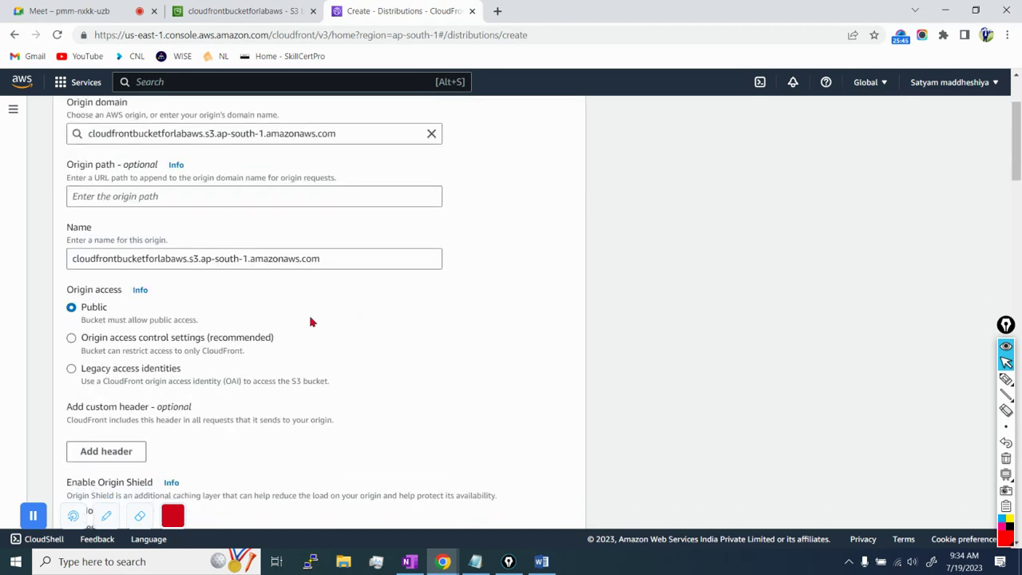
left_click(73, 339)
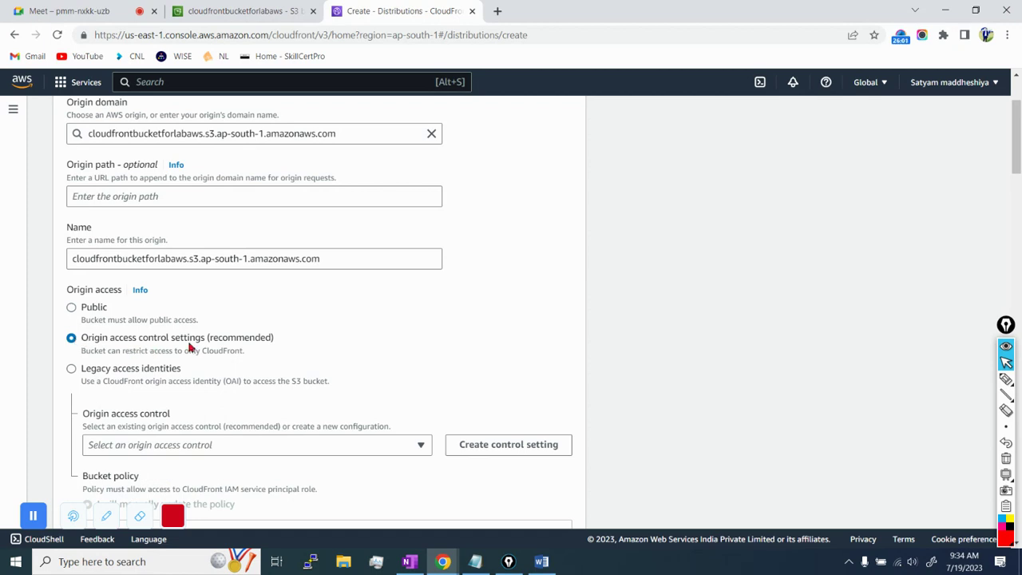
left_click(87, 312)
left_click(94, 339)
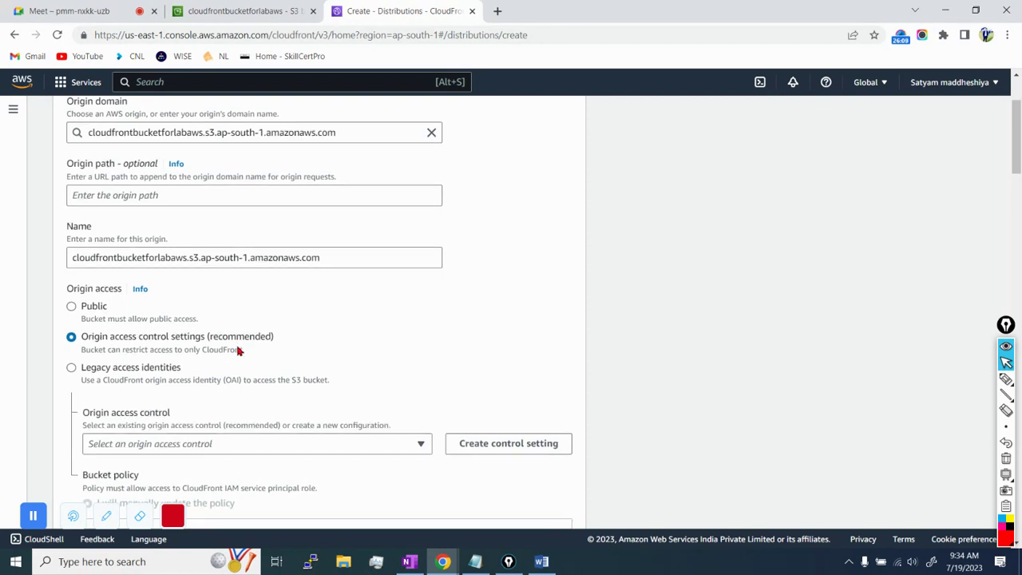
scroll(227, 345, "down", 1)
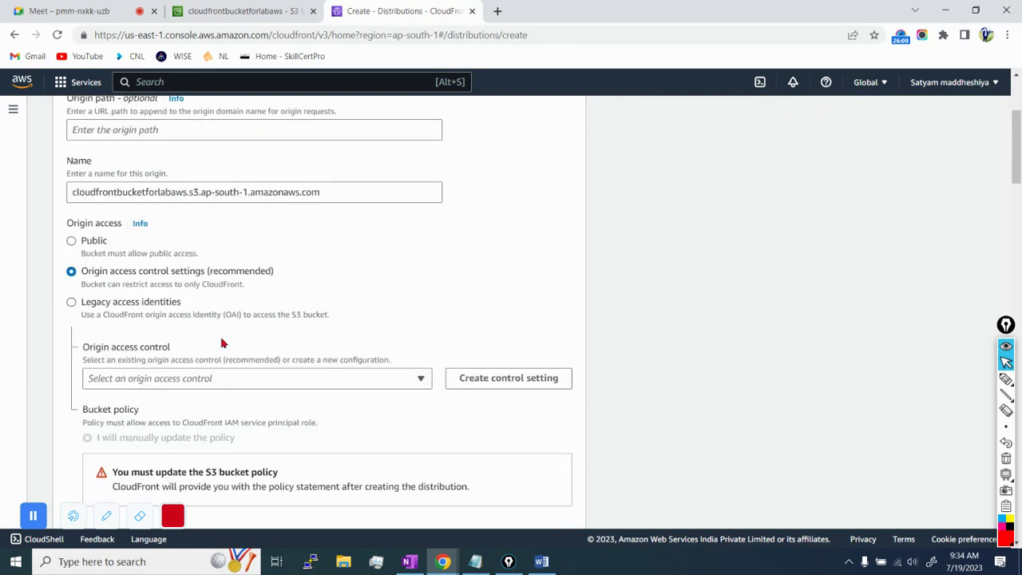
left_click(507, 388)
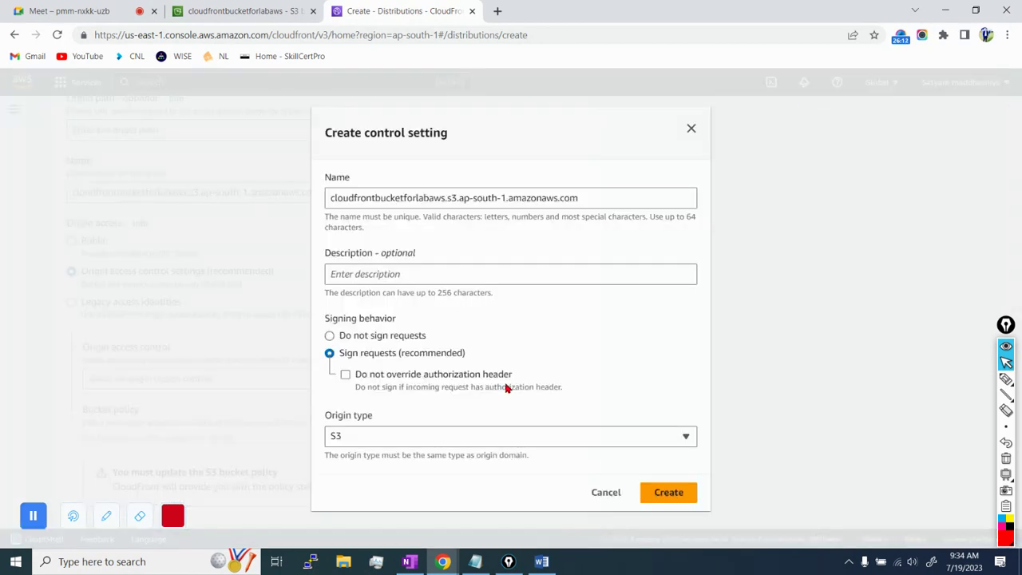
left_click(671, 493)
- Leave the cache behavior and function associations at their defaults and choose not to enable WAF security protections
scroll(356, 395, "down", 1)
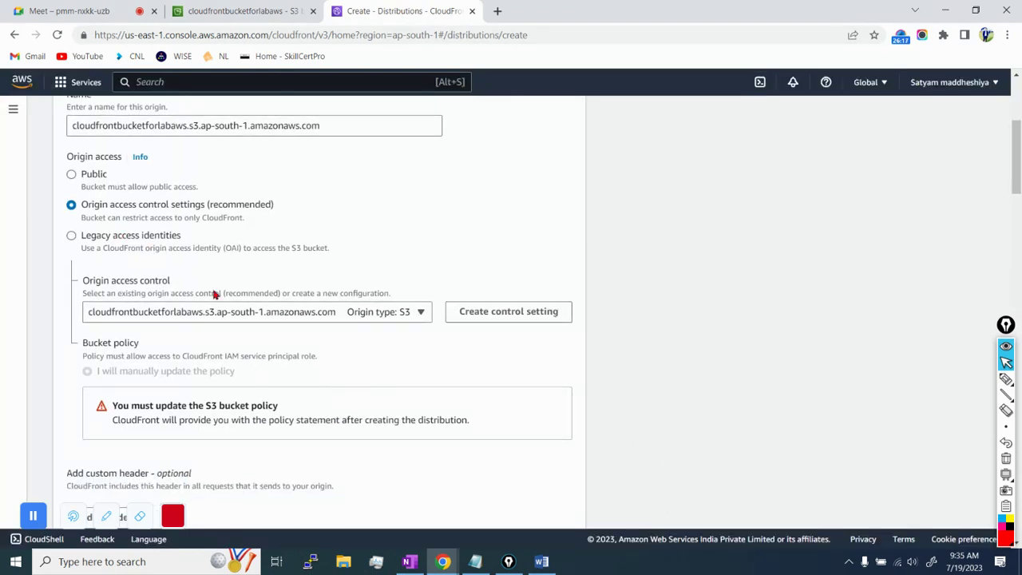
scroll(216, 354, "down", 1)
scroll(215, 353, "down", 2)
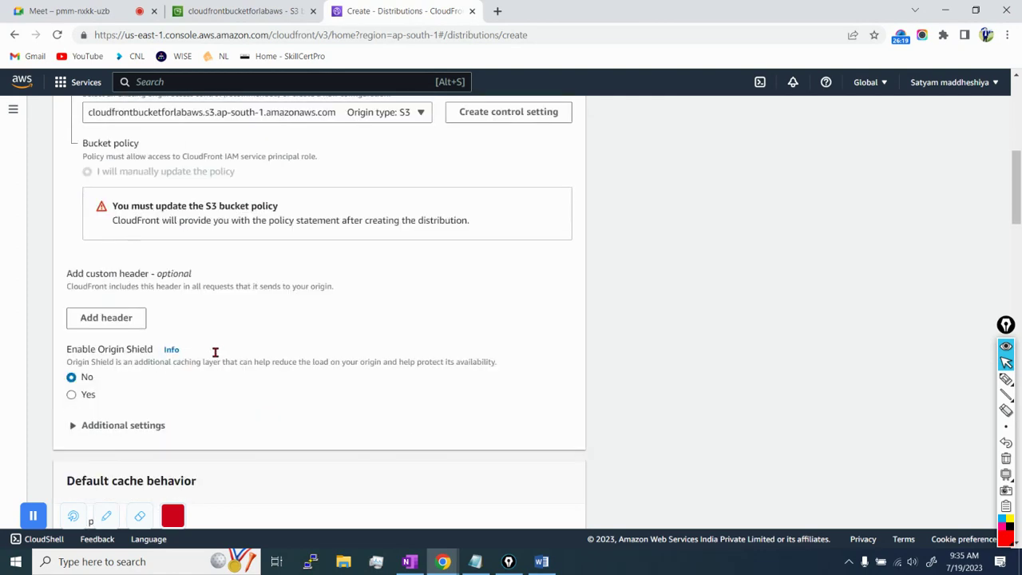
scroll(215, 357, "down", 3)
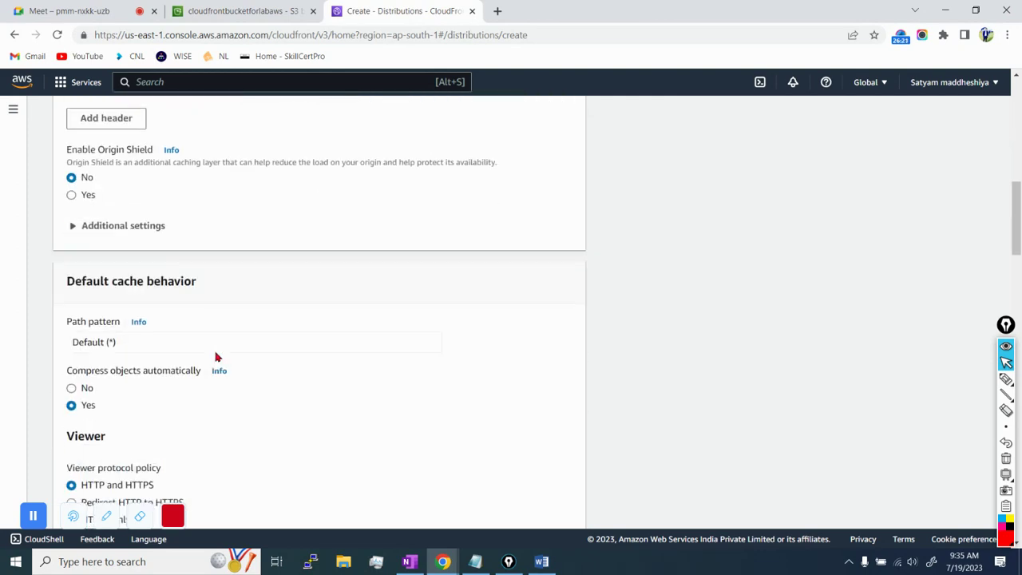
scroll(215, 355, "down", 2)
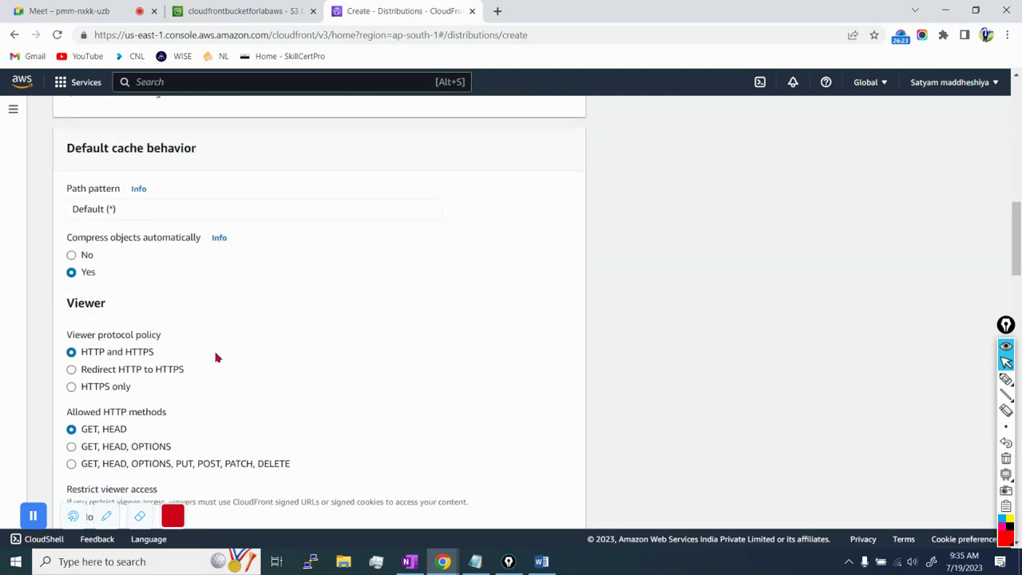
scroll(215, 357, "down", 4)
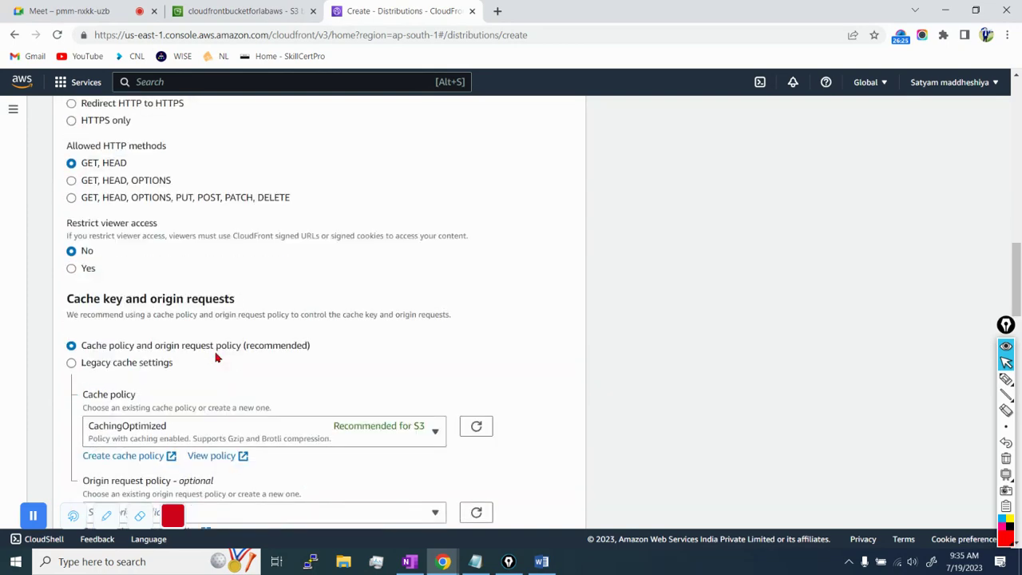
scroll(216, 357, "down", 3)
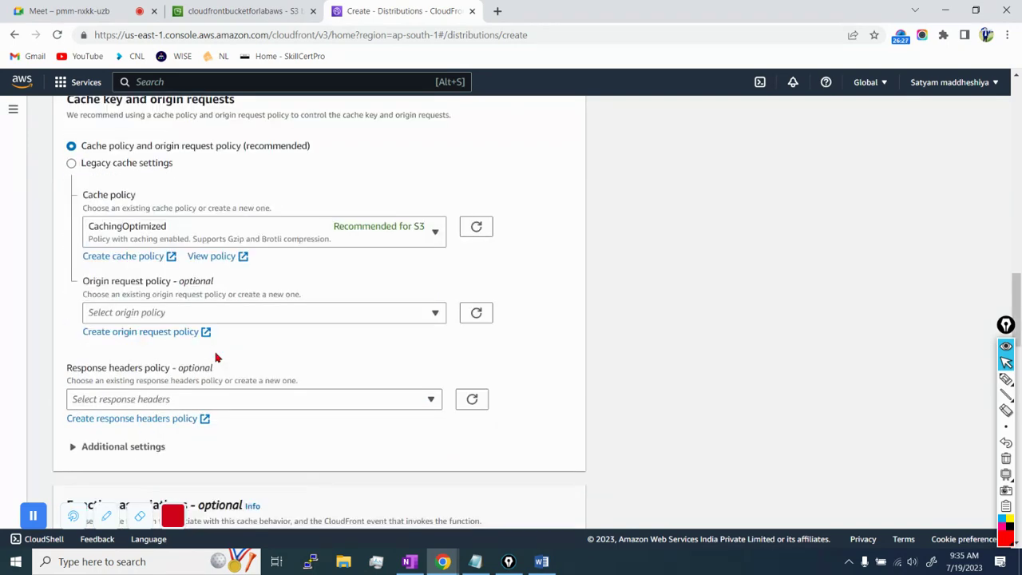
scroll(216, 357, "down", 3)
scroll(215, 357, "down", 5)
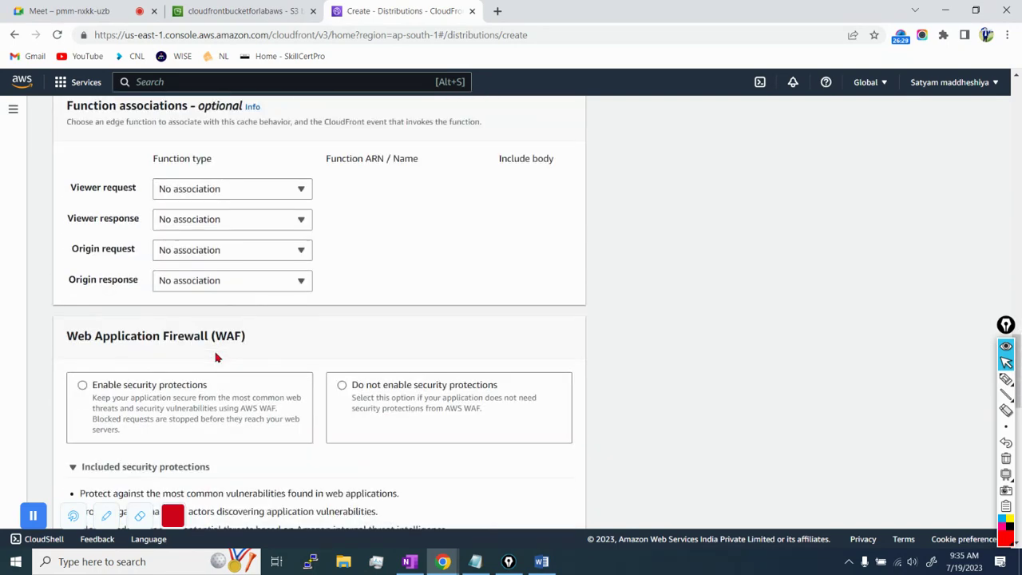
scroll(215, 357, "down", 1)
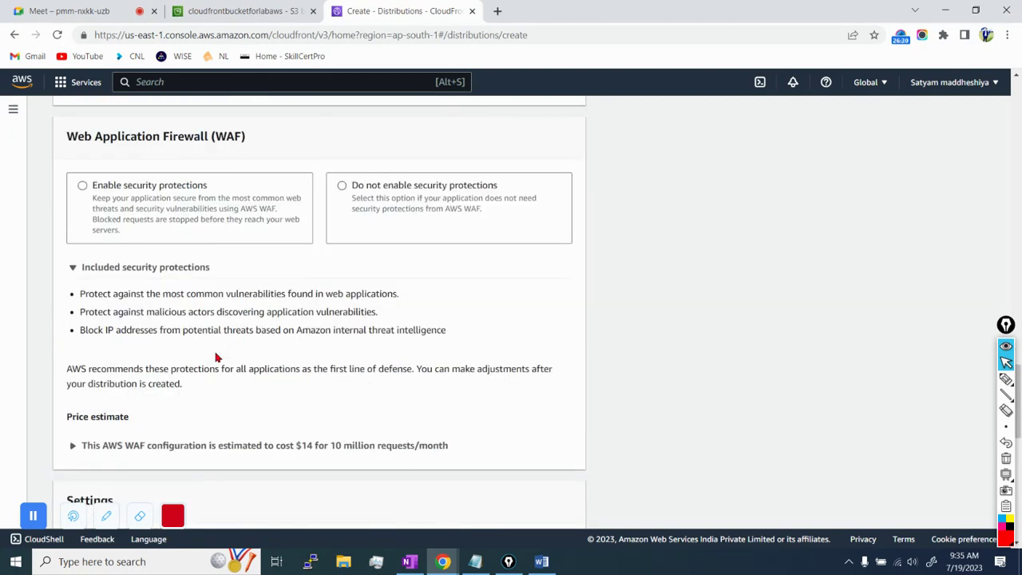
left_click(390, 199)
- Create the distribution with the remaining settings left at their defaults
scroll(346, 328, "down", 4)
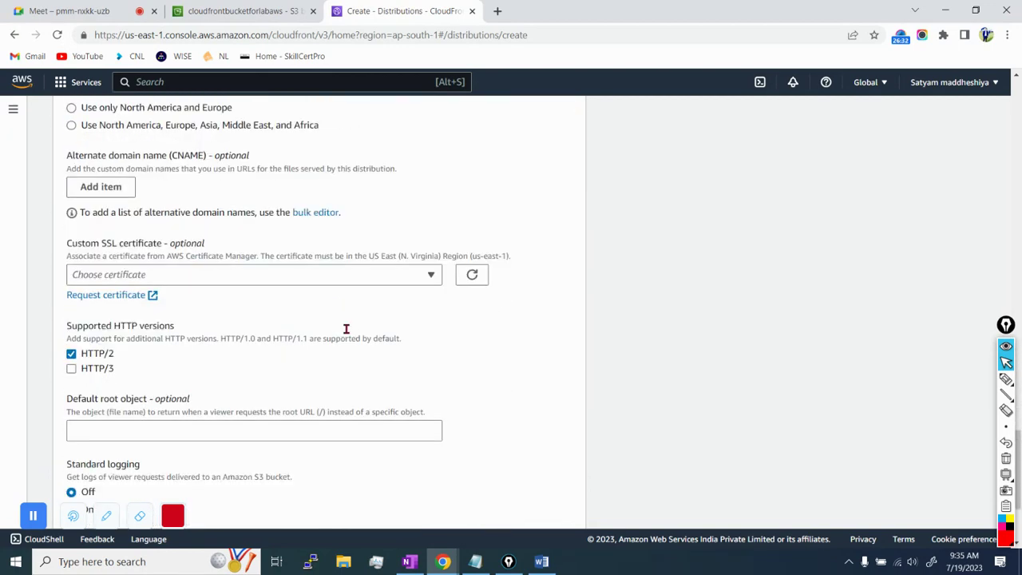
scroll(346, 333, "down", 2)
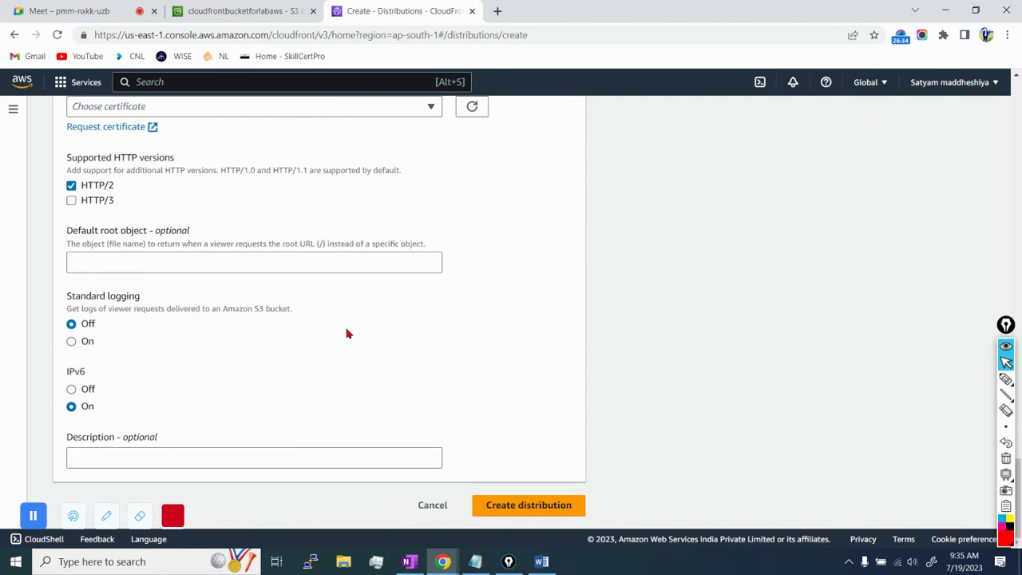
left_click(515, 513)
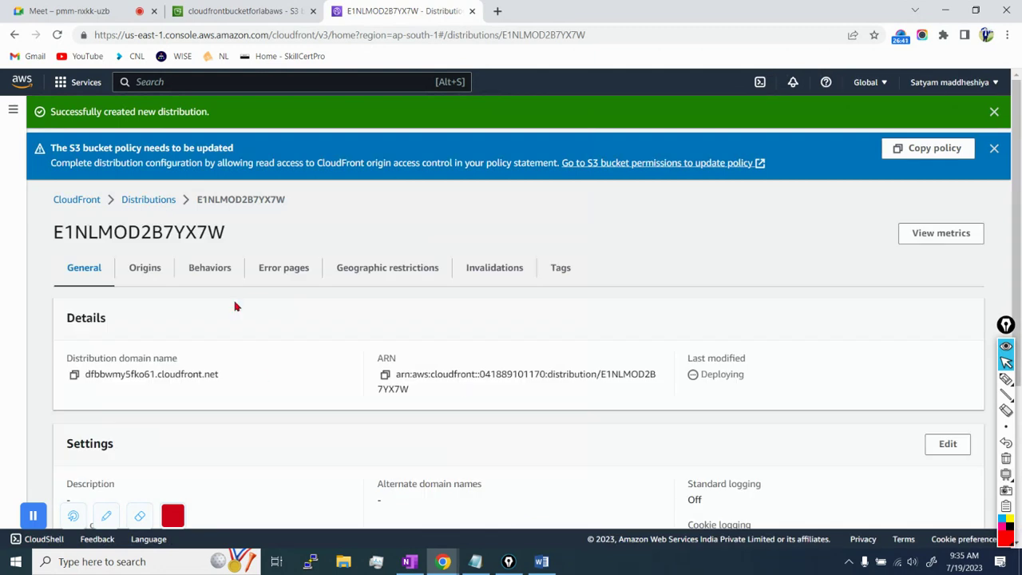
- Copy the distribution's S3 policy statement and open the permissions of the cloudfrontbucketforlabaws bucket in S3
left_click(933, 157)
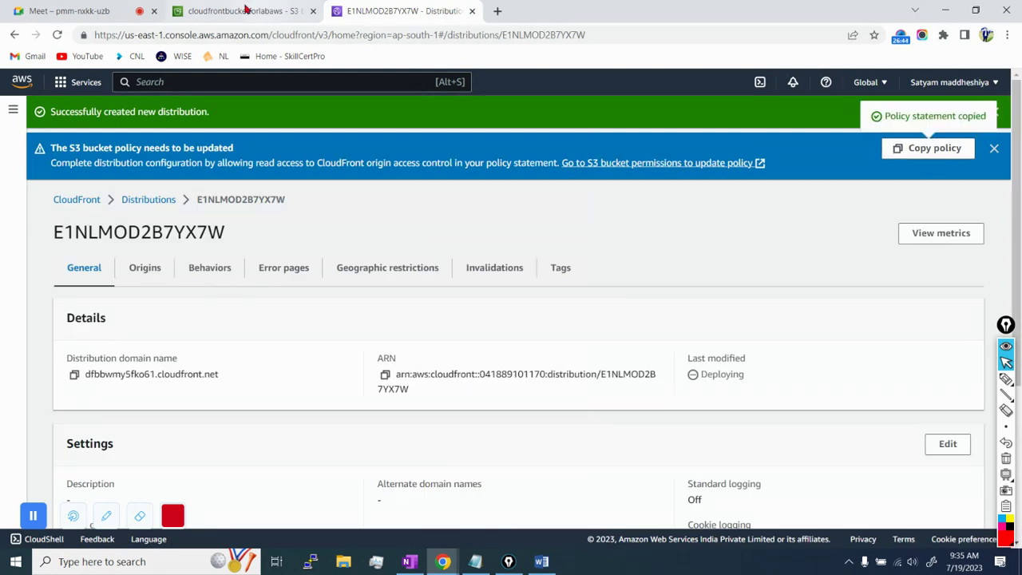
left_click(239, 11)
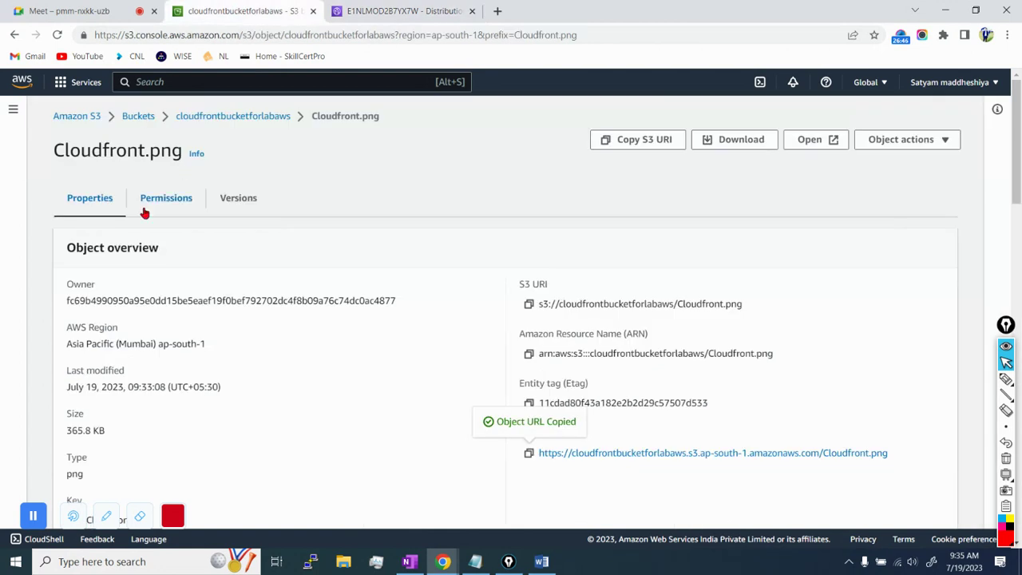
left_click(139, 119)
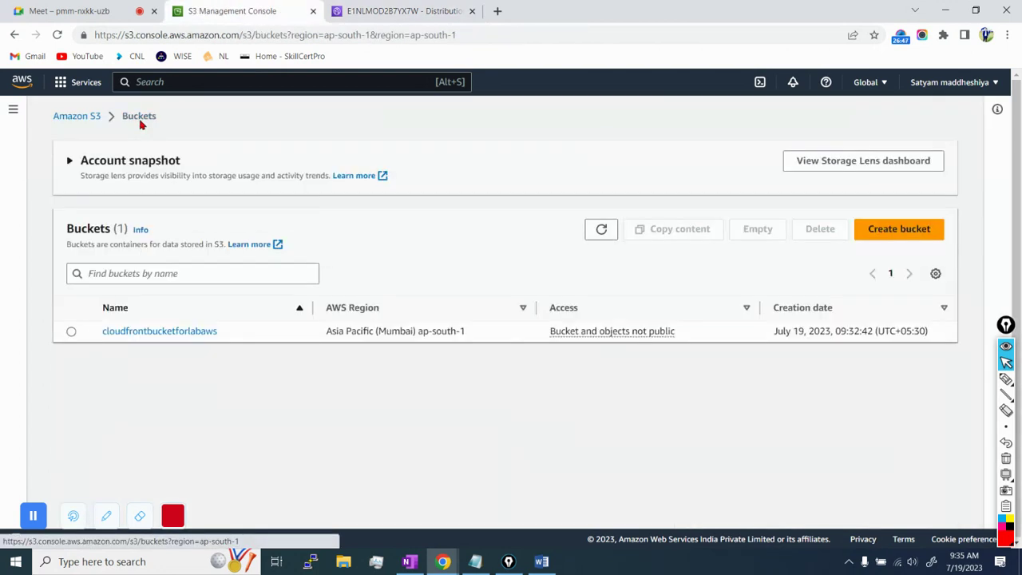
left_click(97, 119)
left_click(39, 159)
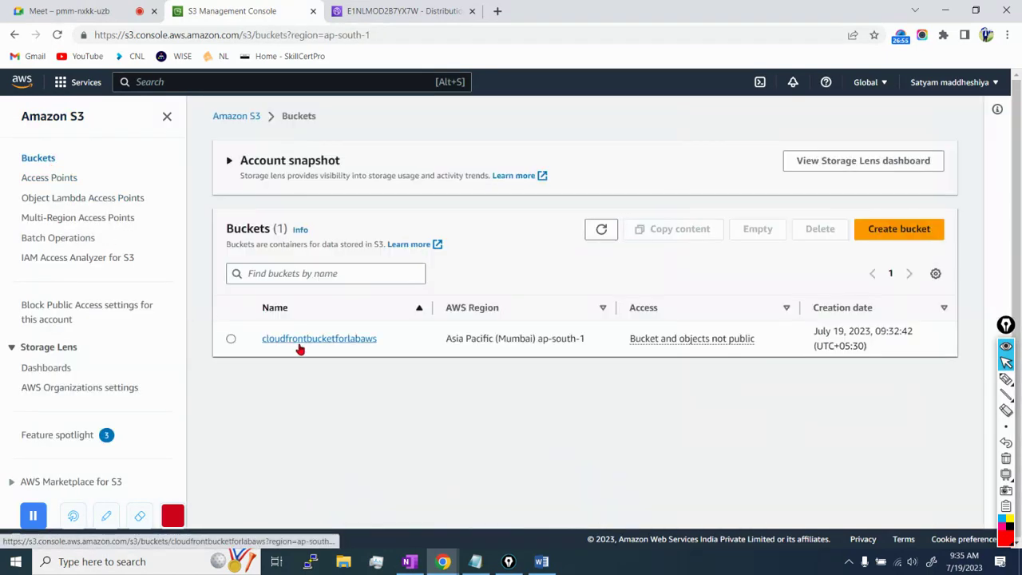
left_click(301, 347)
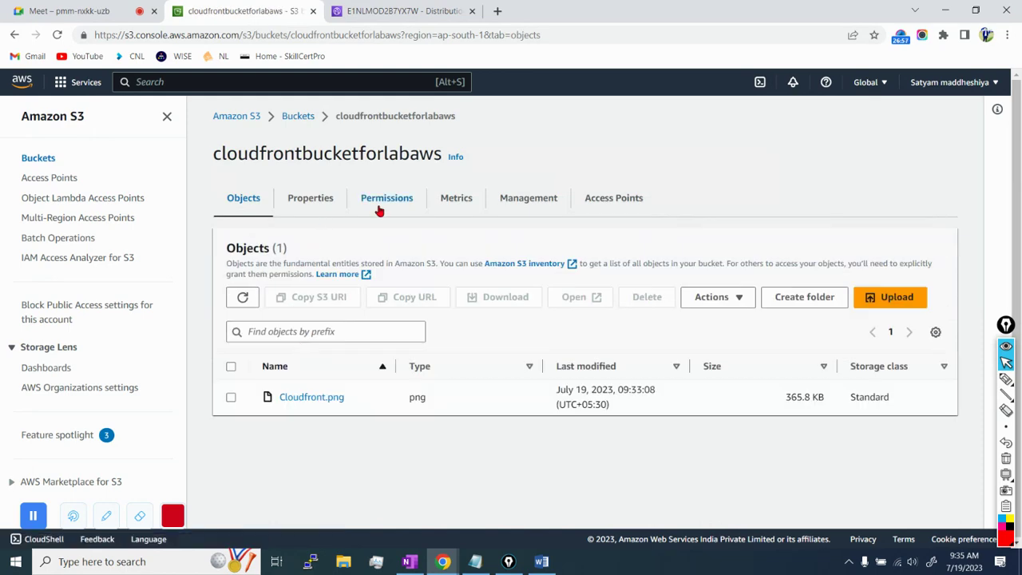
left_click(379, 206)
- Paste the copied CloudFront policy statement as the bucket policy, save it, and return to the bucket list
scroll(401, 300, "down", 4)
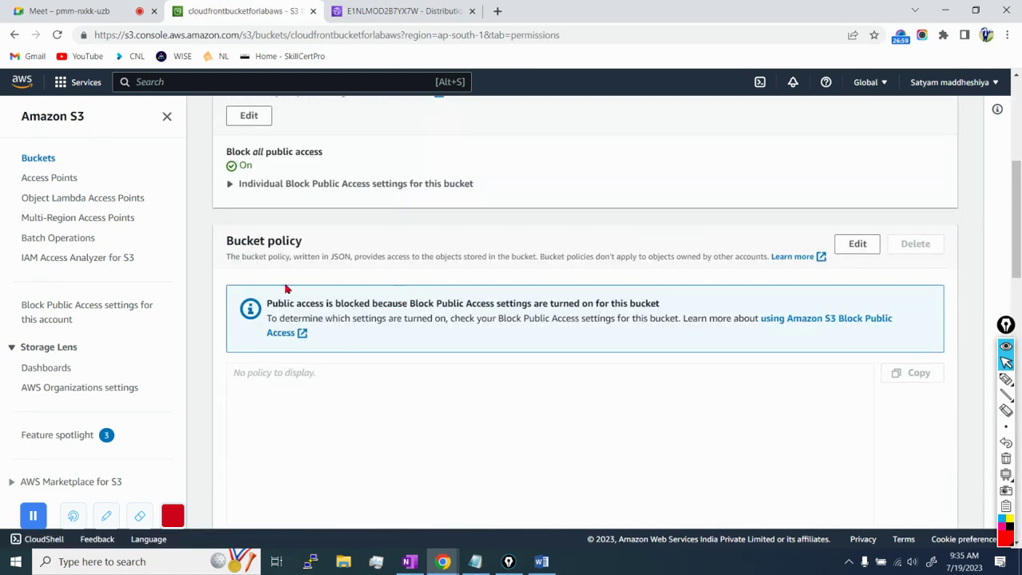
left_click(866, 250)
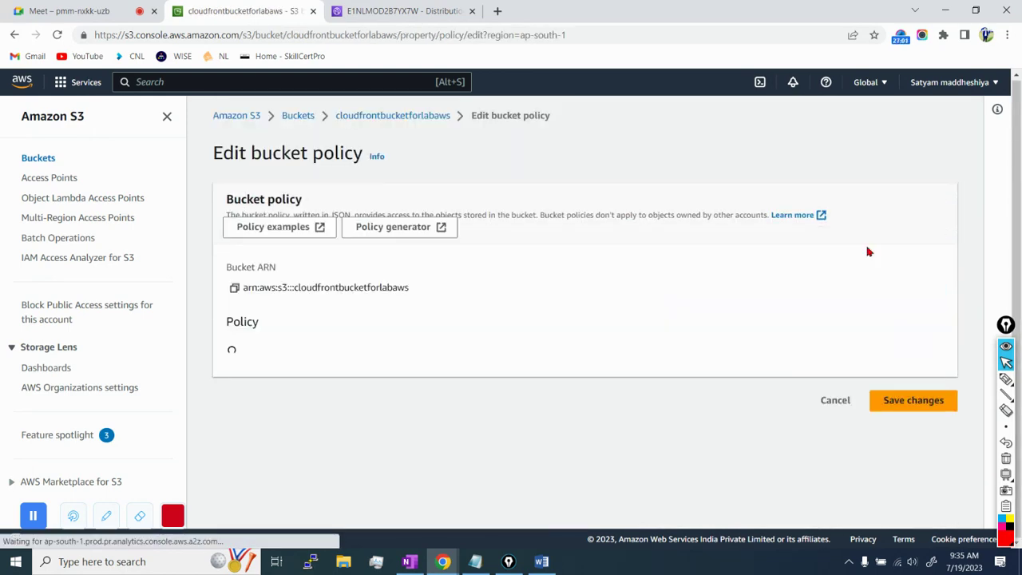
scroll(361, 373, "down", 5)
scroll(336, 359, "up", 3)
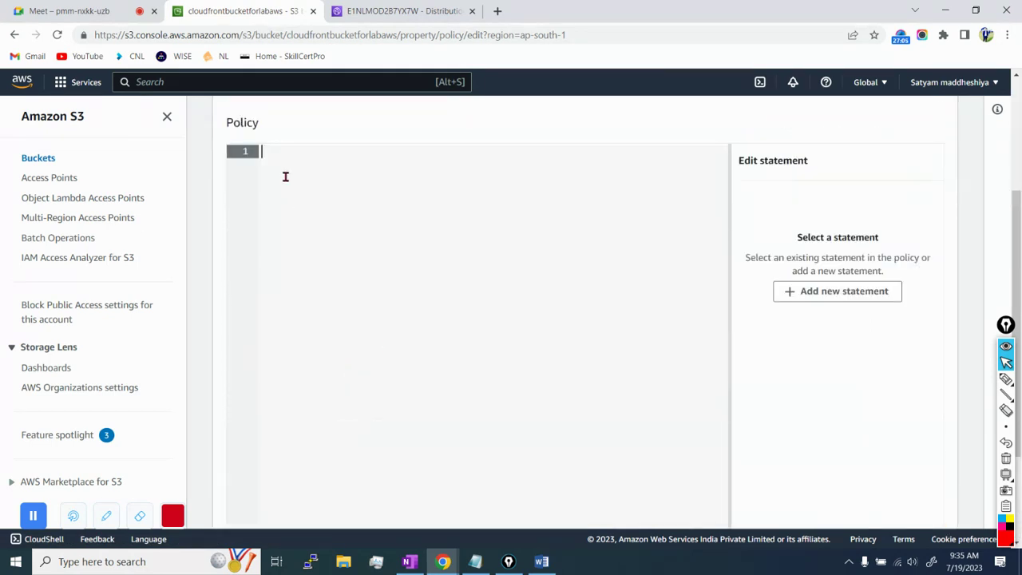
key("ctrl+v")
scroll(406, 326, "down", 3)
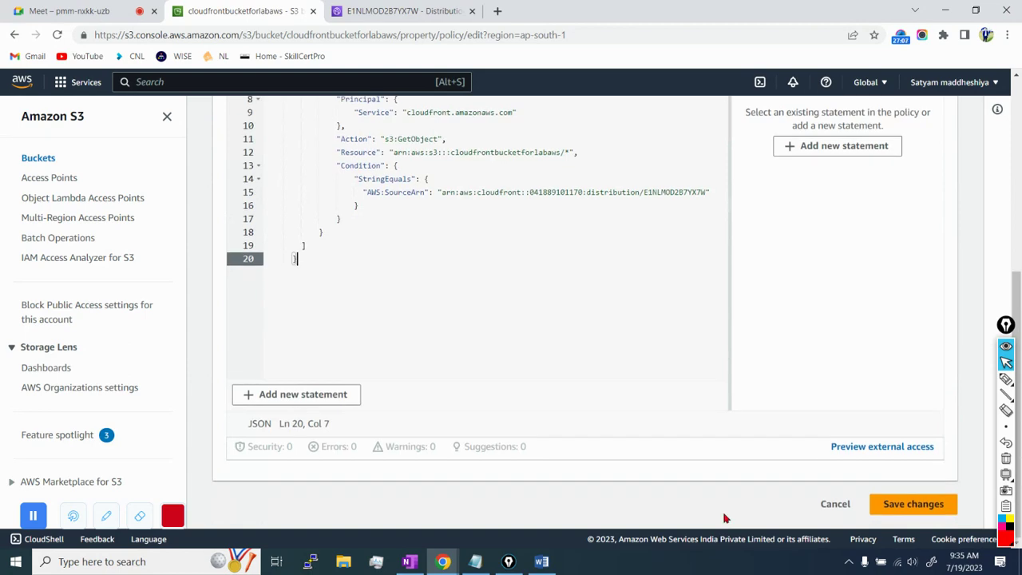
left_click(913, 504)
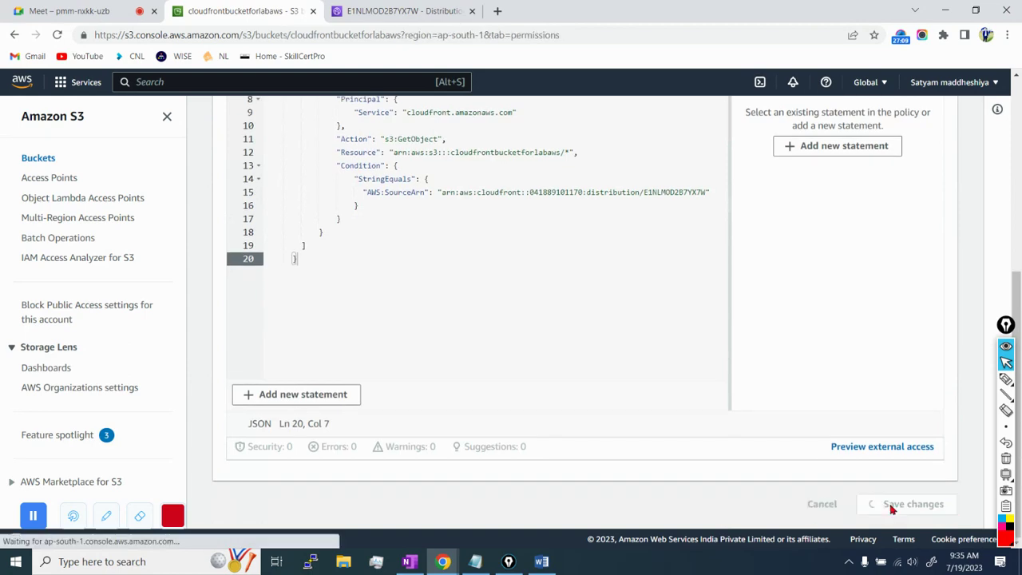
left_click(40, 158)
- Return to the list of CloudFront distributions and refresh it to check the deployment status
left_click(388, 11)
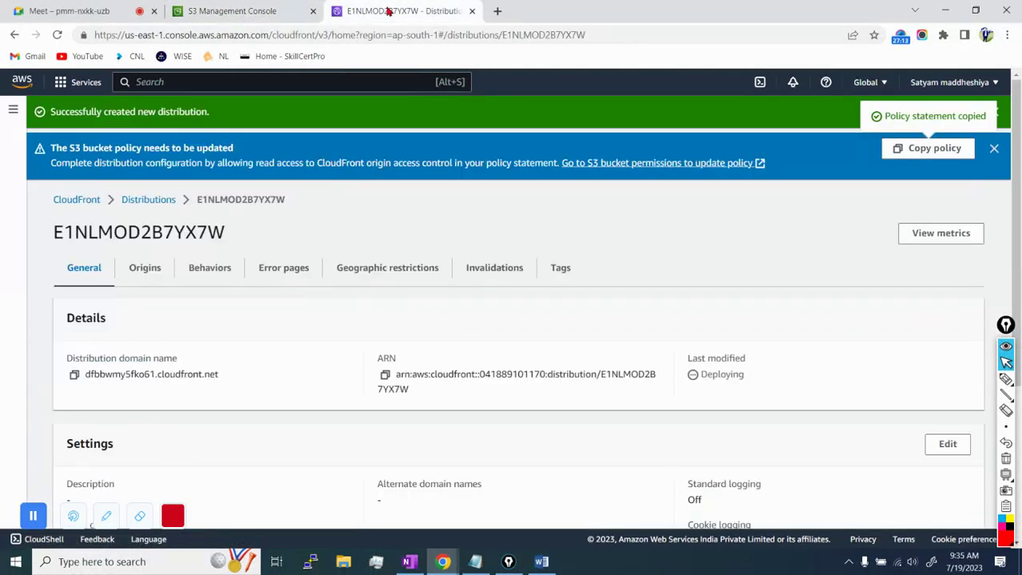
left_click(133, 201)
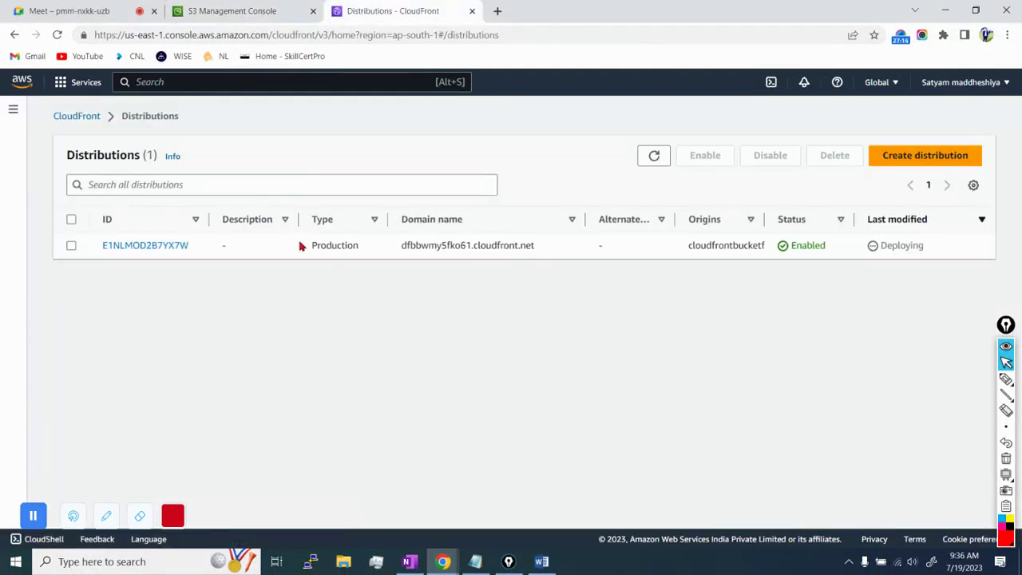
left_click(654, 158)
- Copy the CloudFront distribution's domain name and try to open it in a new browser tab
left_click_drag(586, 220, 591, 221)
left_click_drag(533, 246, 404, 248)
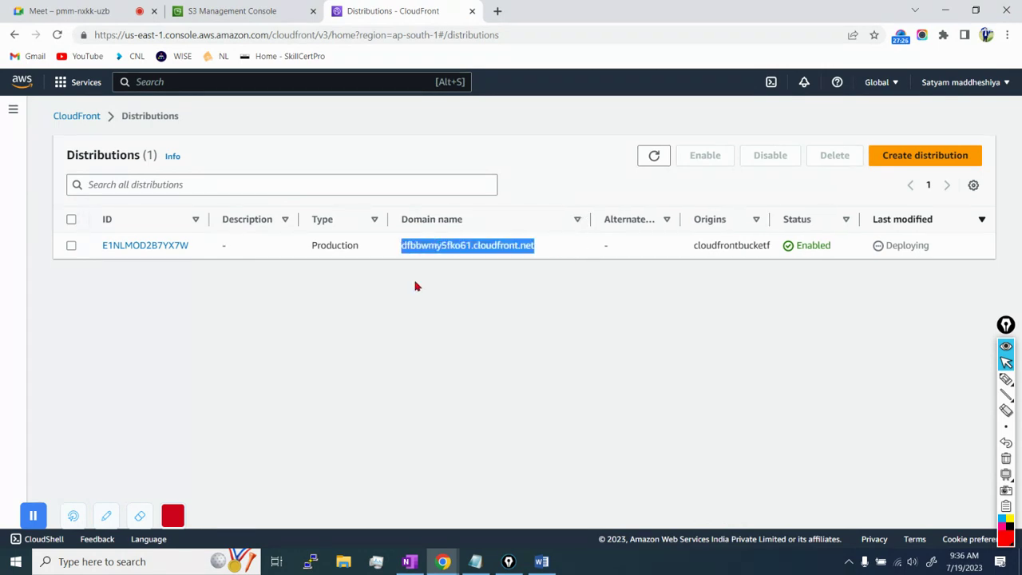
left_click(498, 12)
key("ctrl+v")
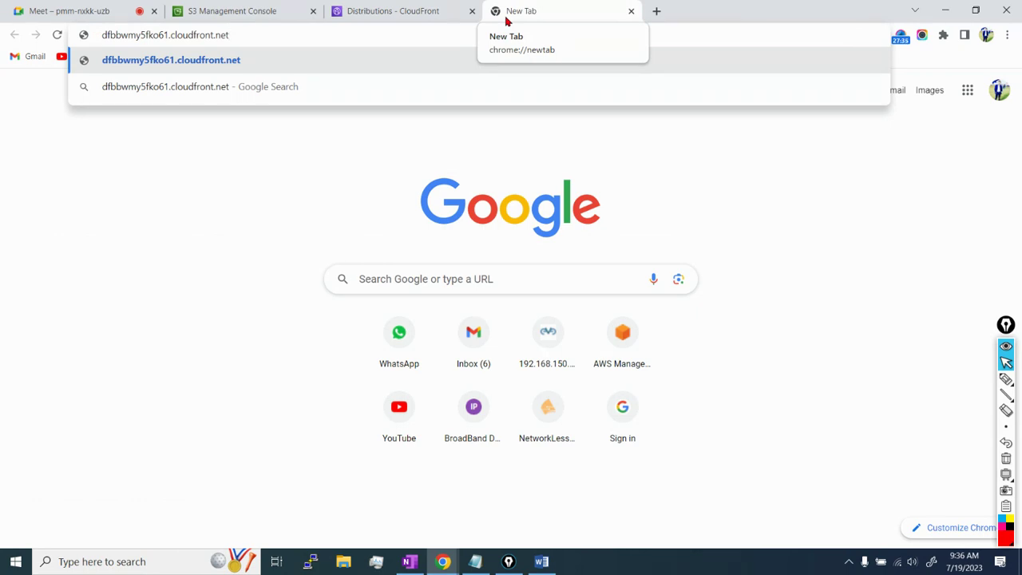
key("Return")
- Try to load the domain with the object name Cloudfront.png, copied from the cloudfrontbucketforlabaws bucket, appended as its path
left_click(330, 37)
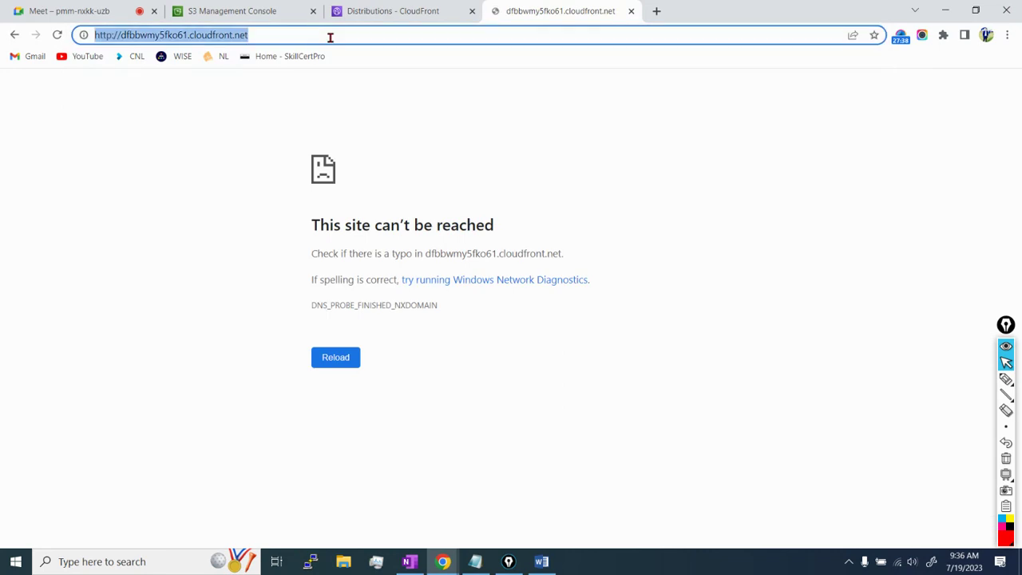
left_click(330, 37)
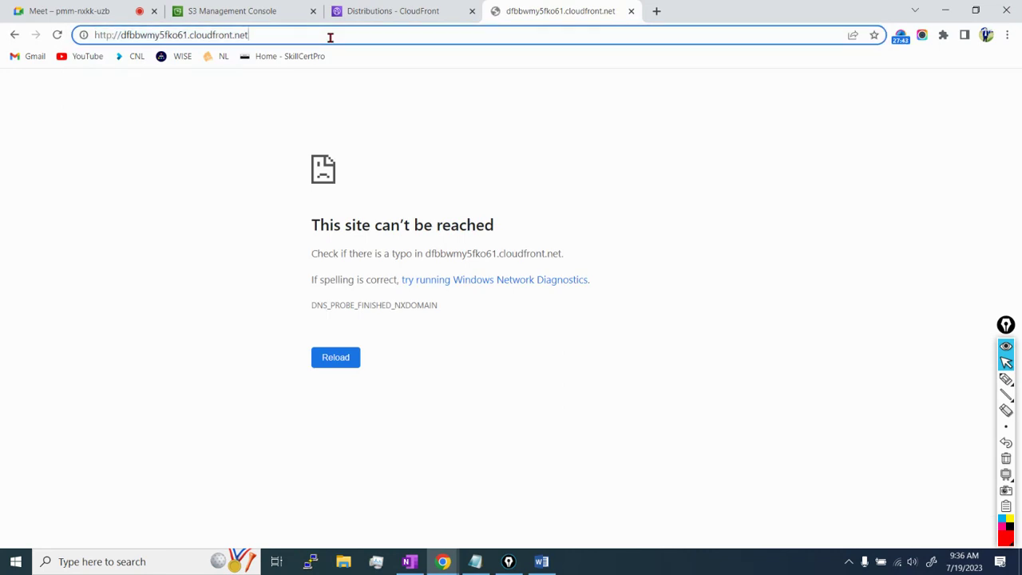
type("/")
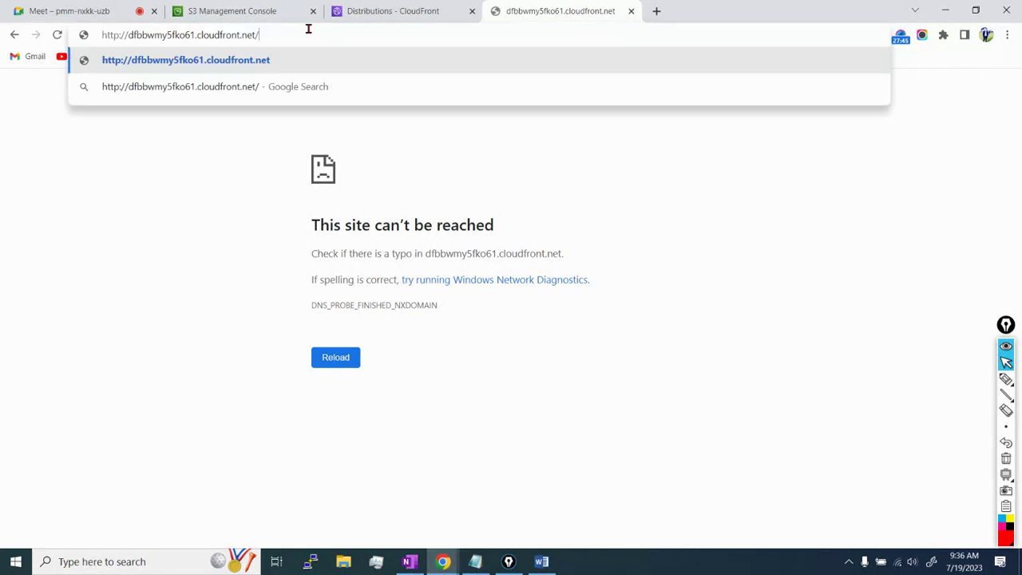
left_click(279, 11)
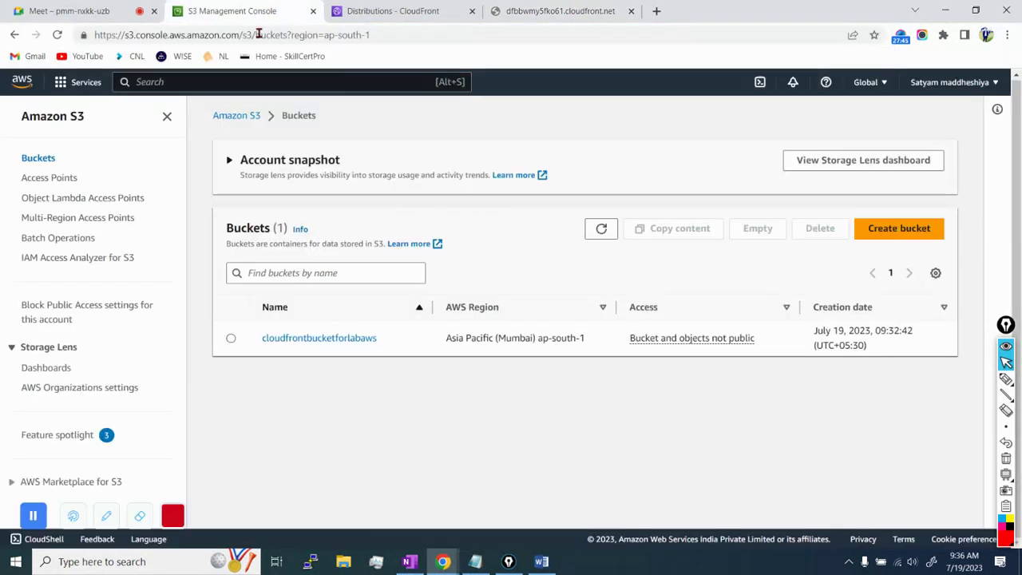
left_click(289, 338)
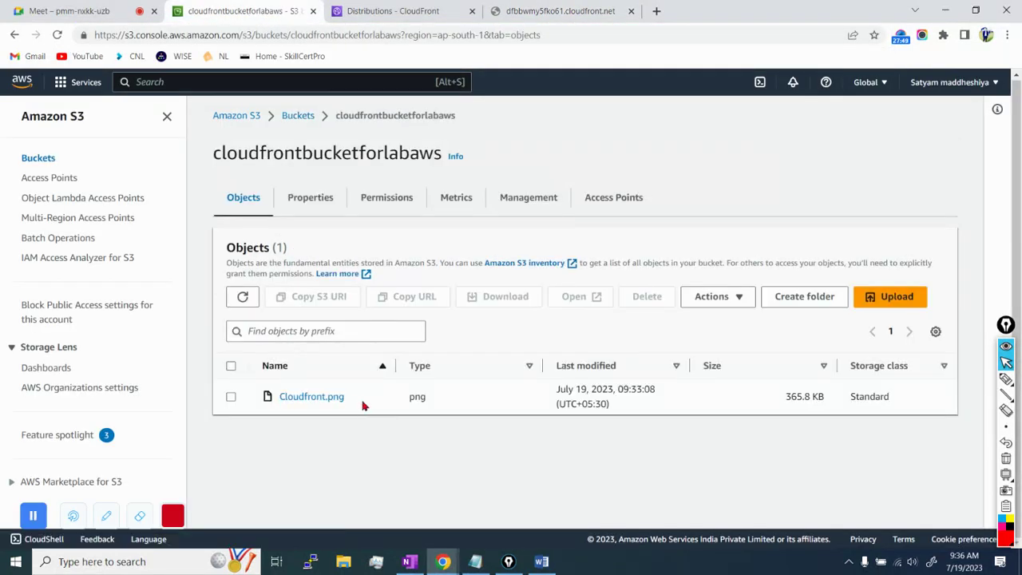
left_click_drag(362, 406, 277, 396)
key("ctrl+c")
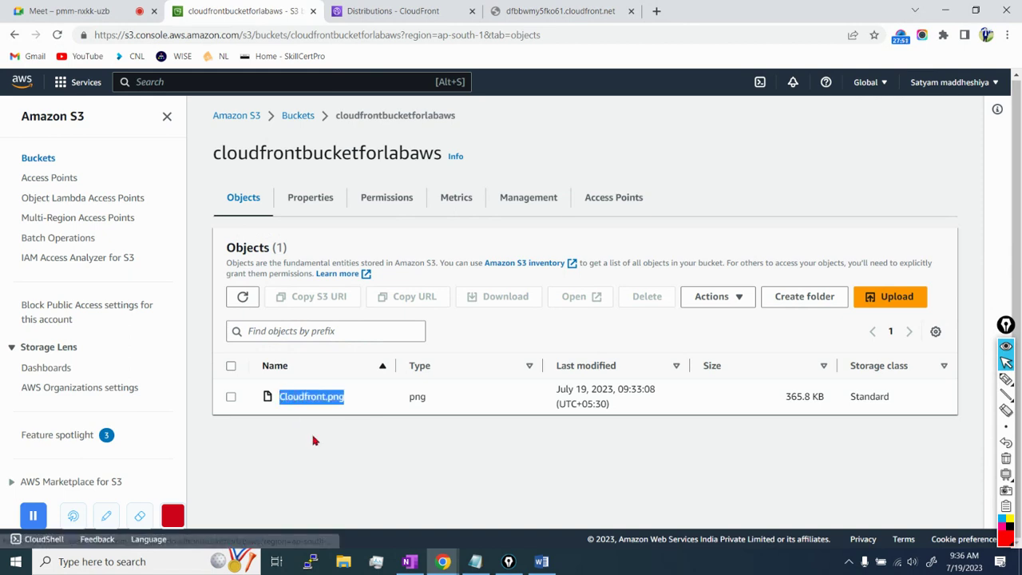
left_click(587, 13)
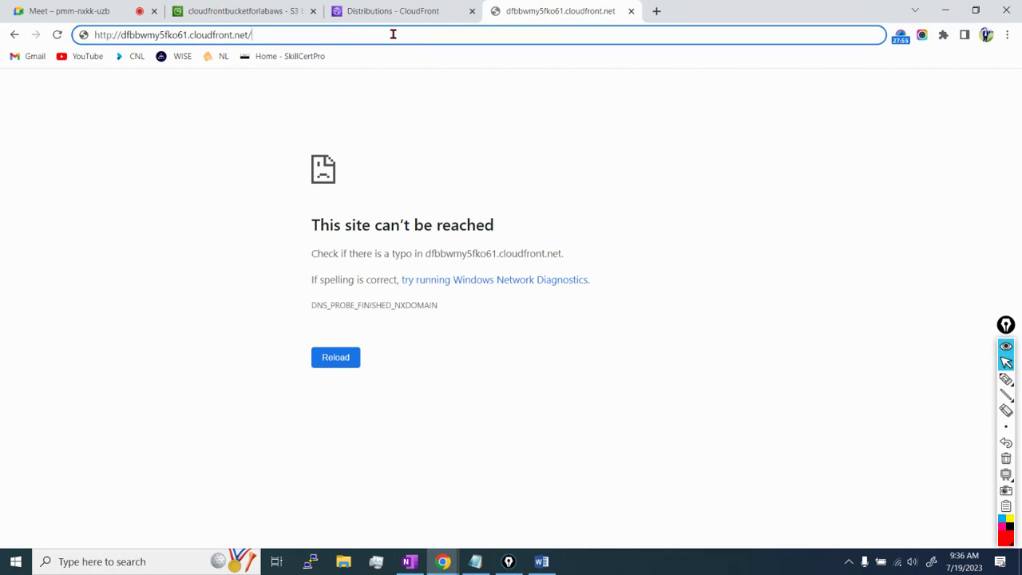
key("ctrl+v")
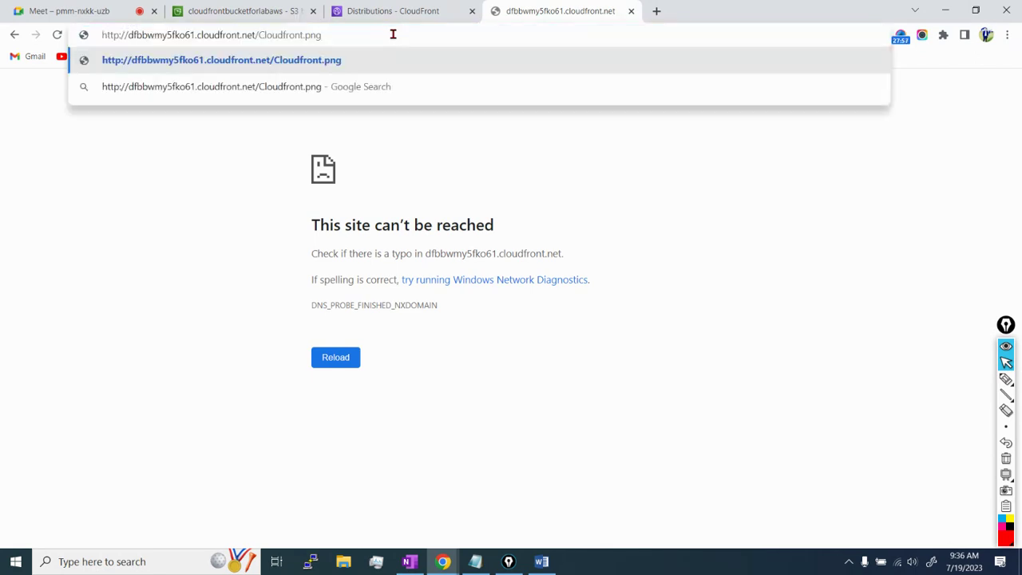
key("Return")
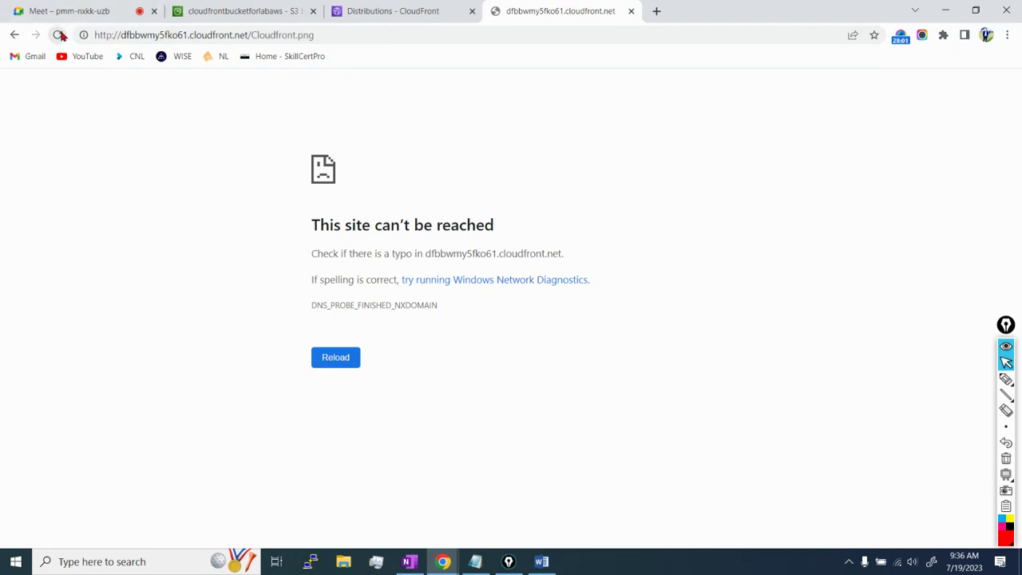
- Reload the image page and refresh the CloudFront distributions list to check the deployment status
left_click(342, 369)
left_click(342, 369)
left_click(340, 38)
left_click(339, 38)
left_click(378, 11)
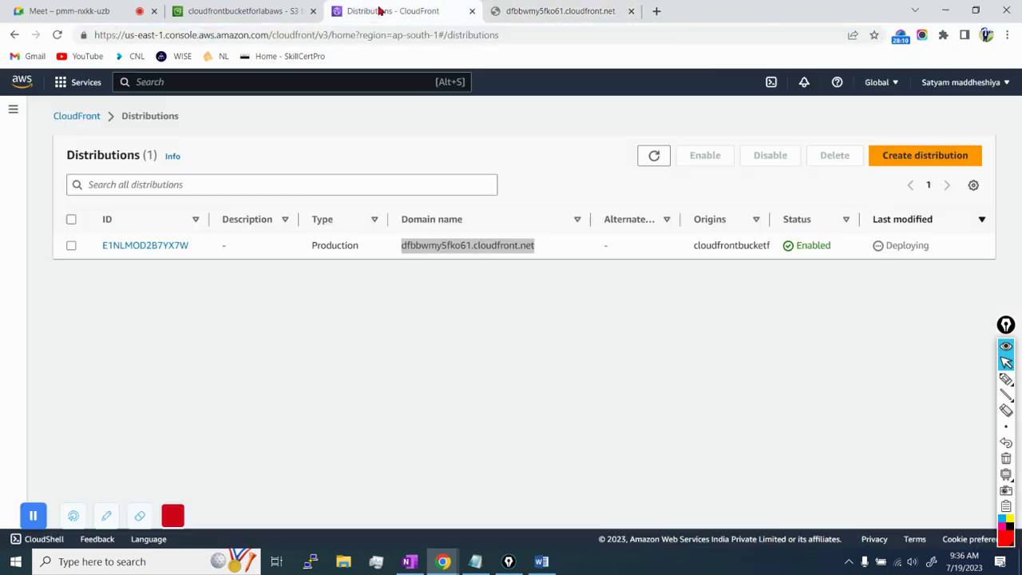
left_click(652, 158)
left_click(651, 158)
double_click(651, 158)
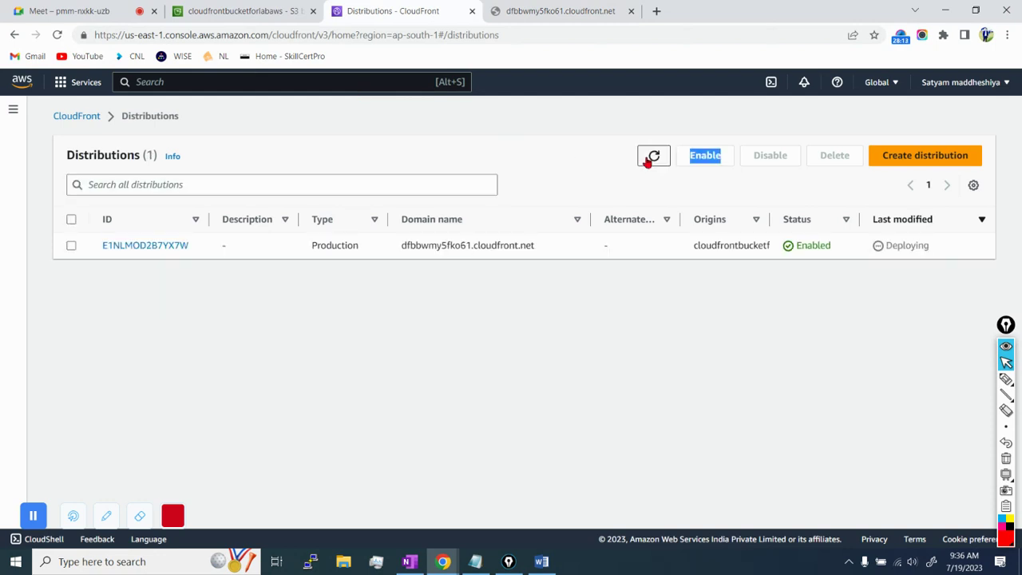
- Try again several times to load the Cloudfront.png address in the first CloudFront domain tab
left_click(551, 11)
left_click(58, 36)
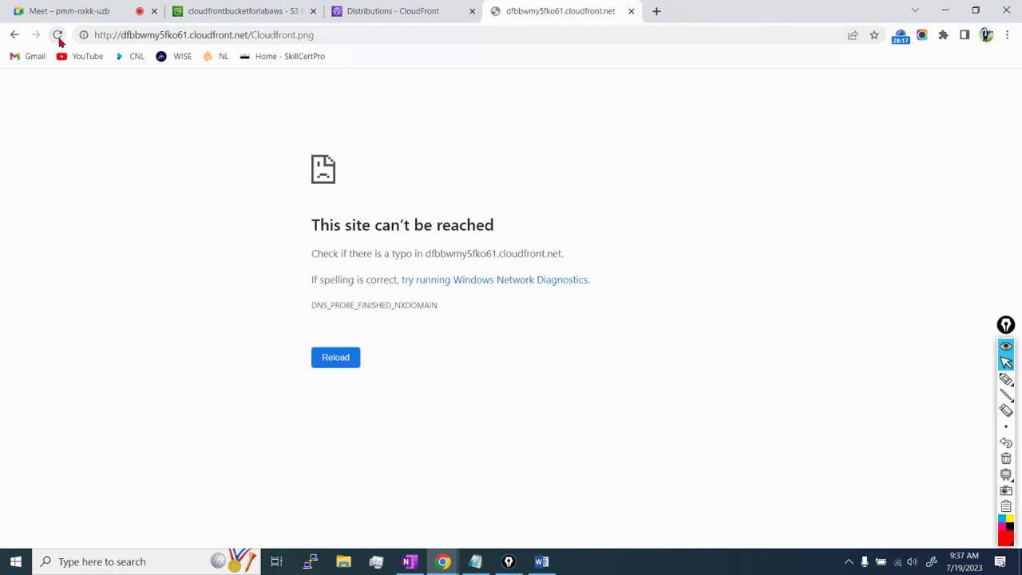
left_click(338, 35)
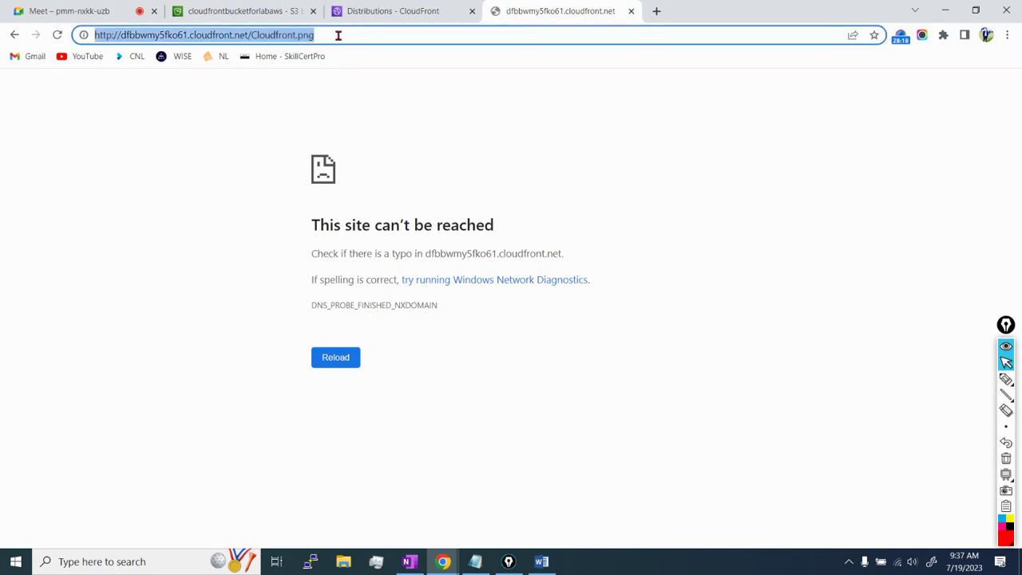
left_click(338, 35)
key("Return")
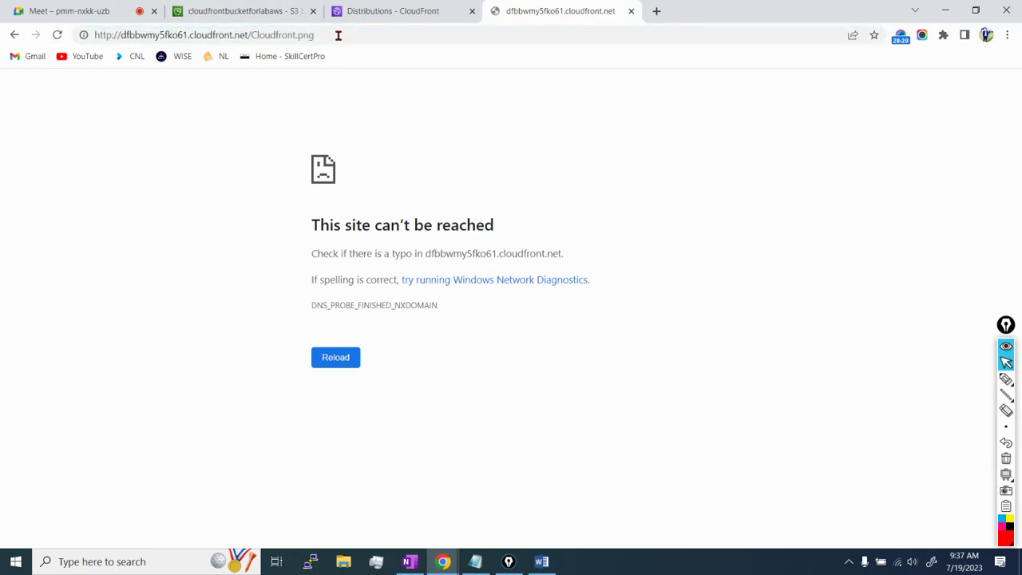
left_click(330, 36)
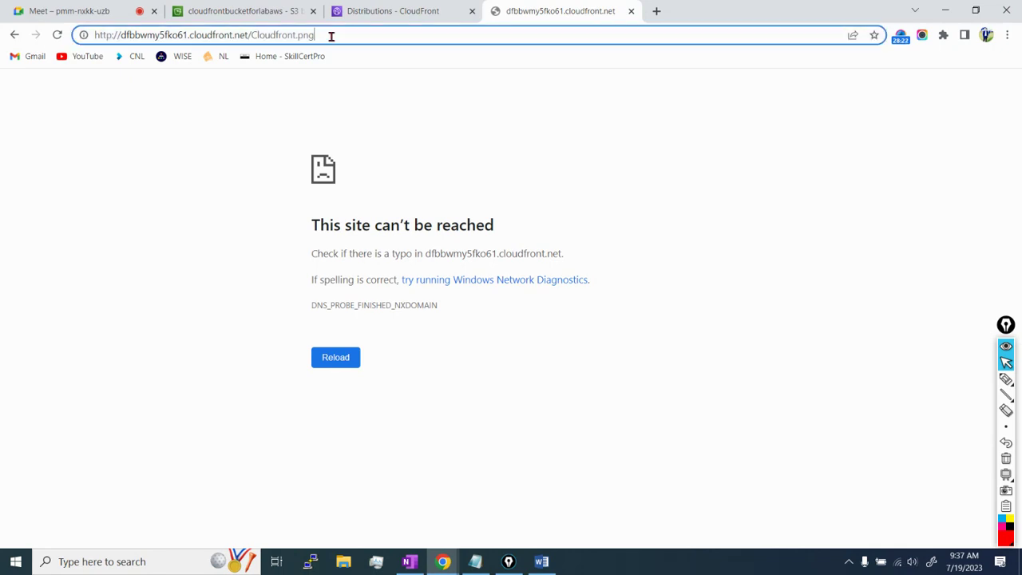
left_click(330, 36)
key("Return")
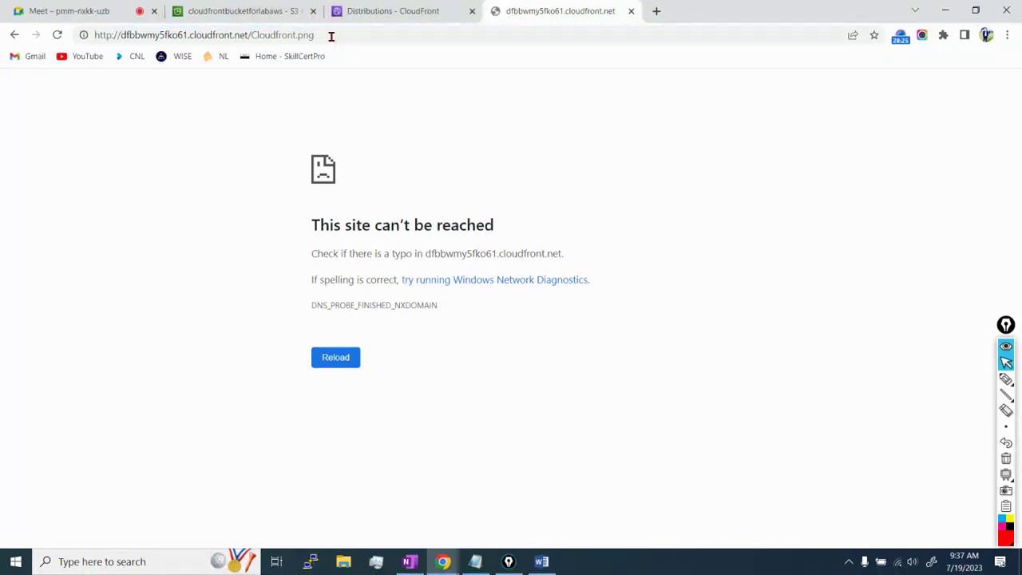
left_click(341, 359)
- Reload the CloudFront distributions page and copy the distribution's domain name again
left_click(380, 11)
left_click(653, 155)
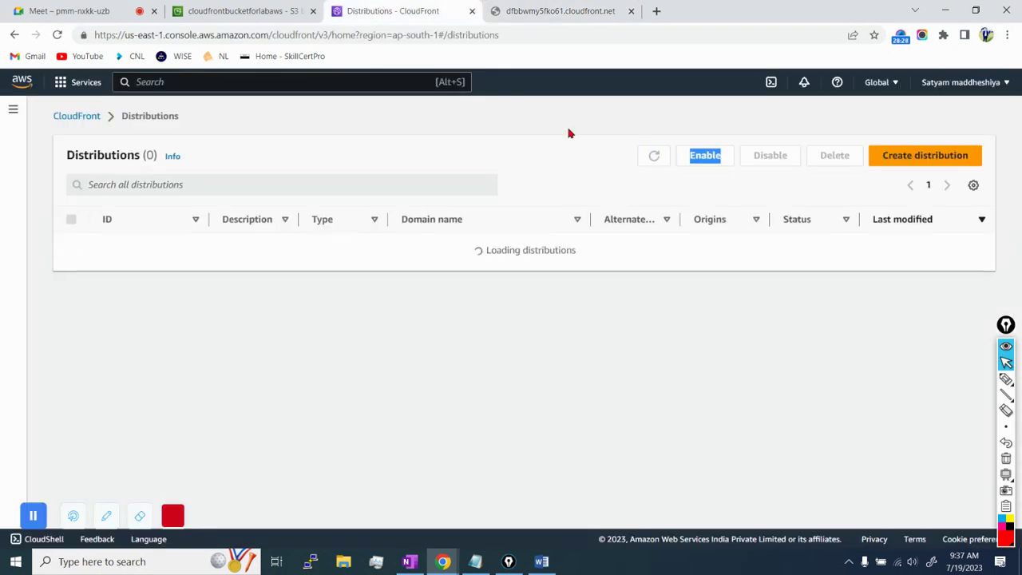
left_click(56, 36)
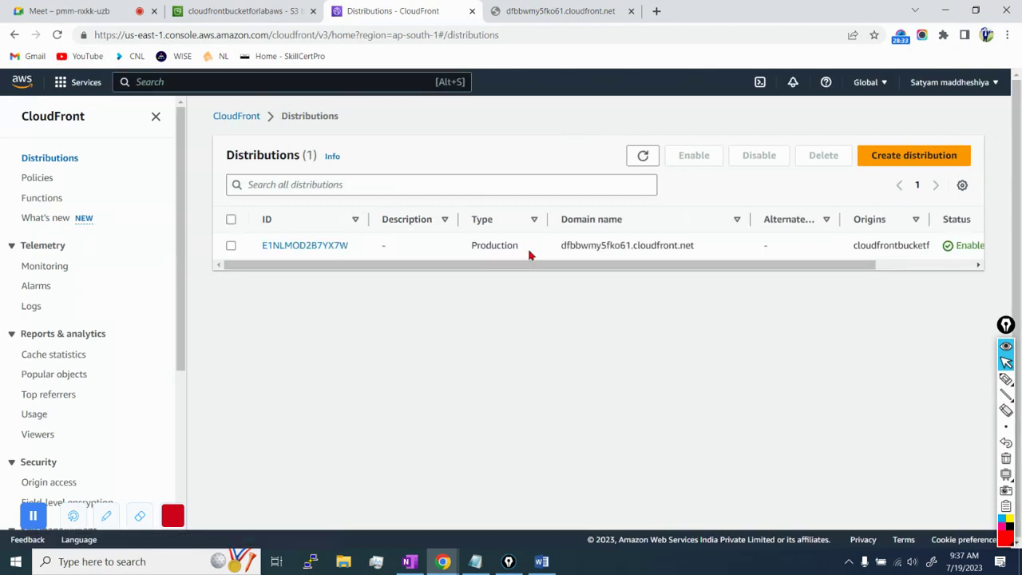
left_click_drag(562, 245, 703, 250)
key("ctrl+c")
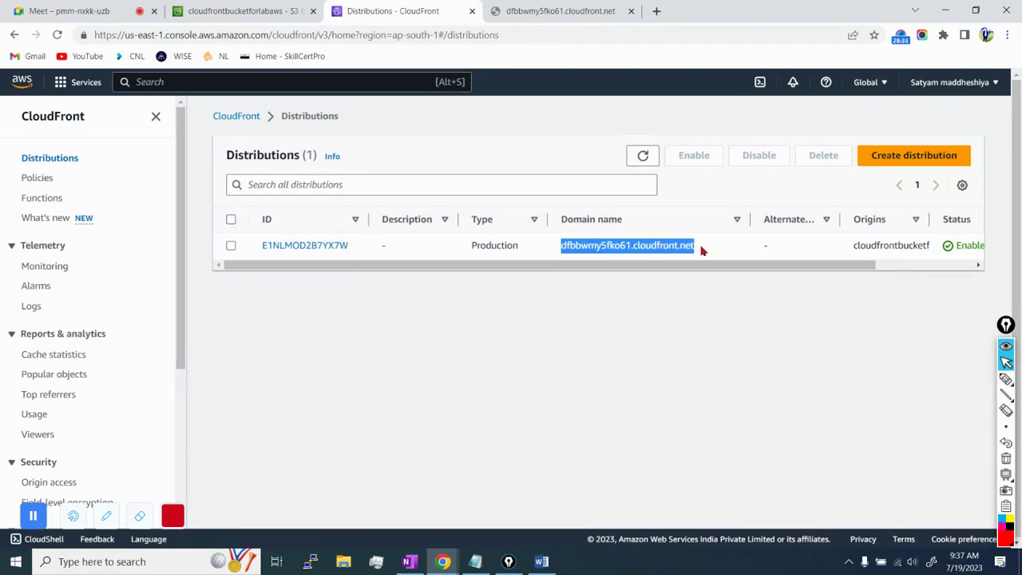
- Open the copied domain name followed by /Cloudfront.png in a new browser tab
left_click(656, 11)
key("ctrl+v")
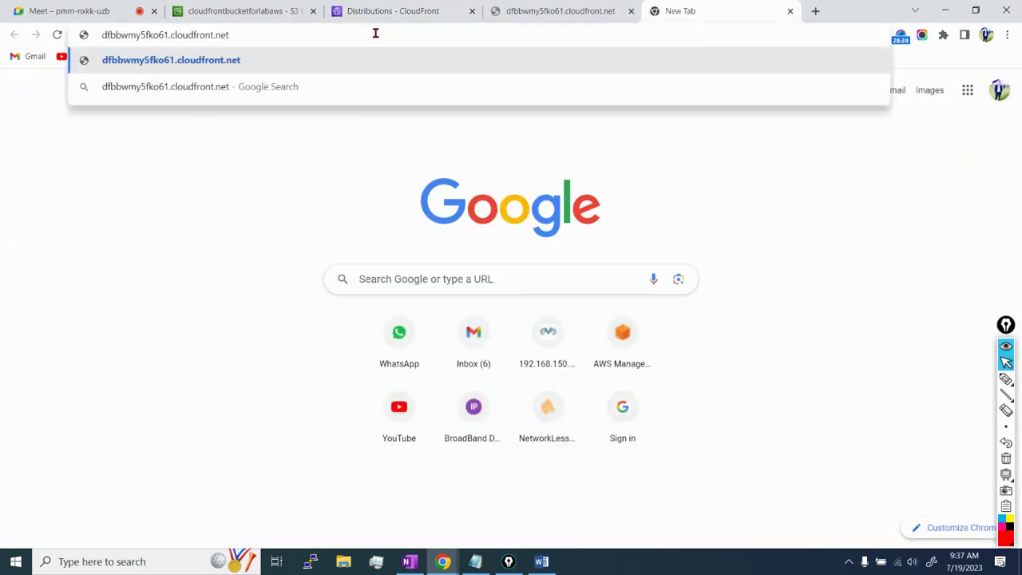
type("/C")
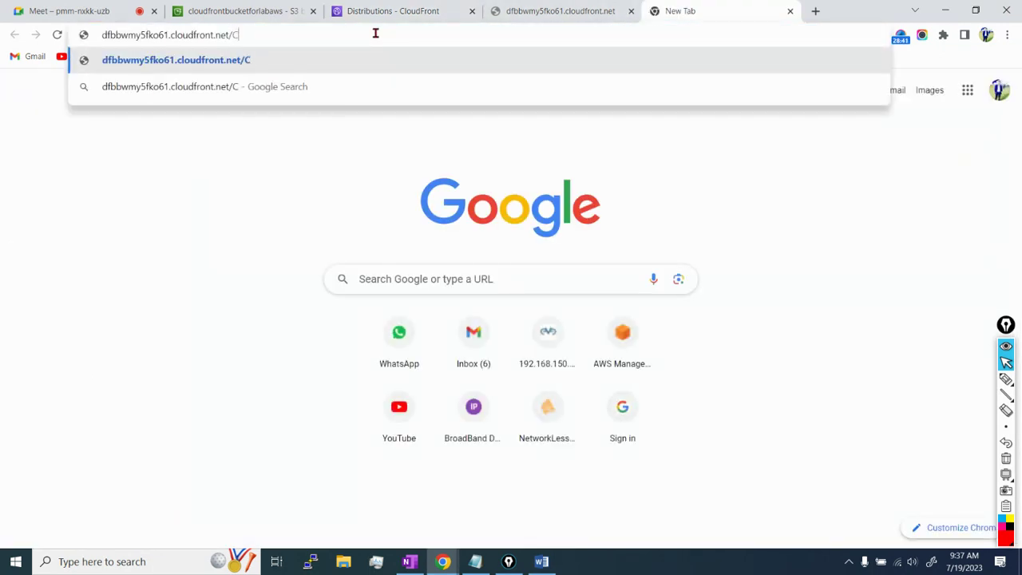
type("loudf")
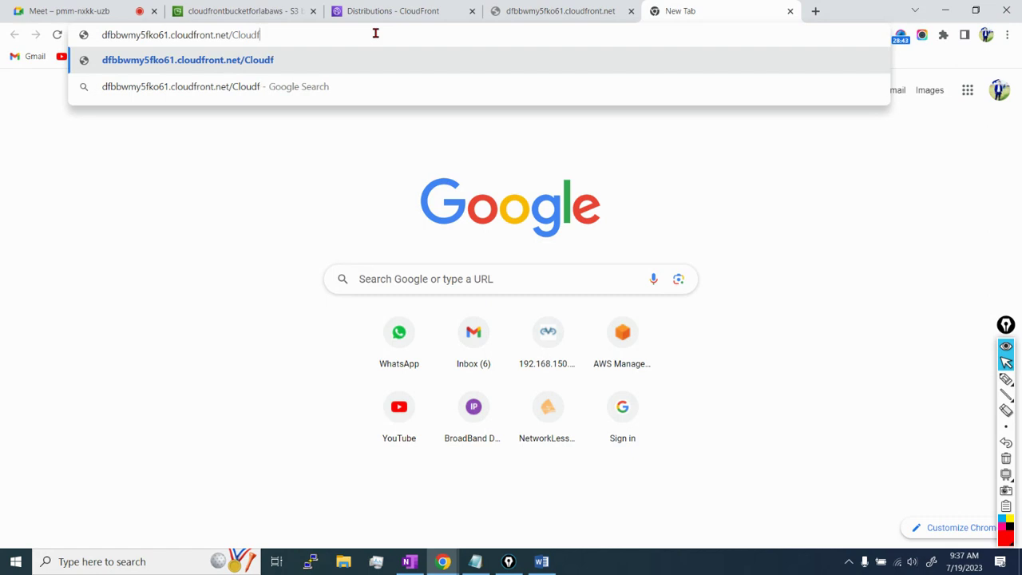
type("ront")
type(".png")
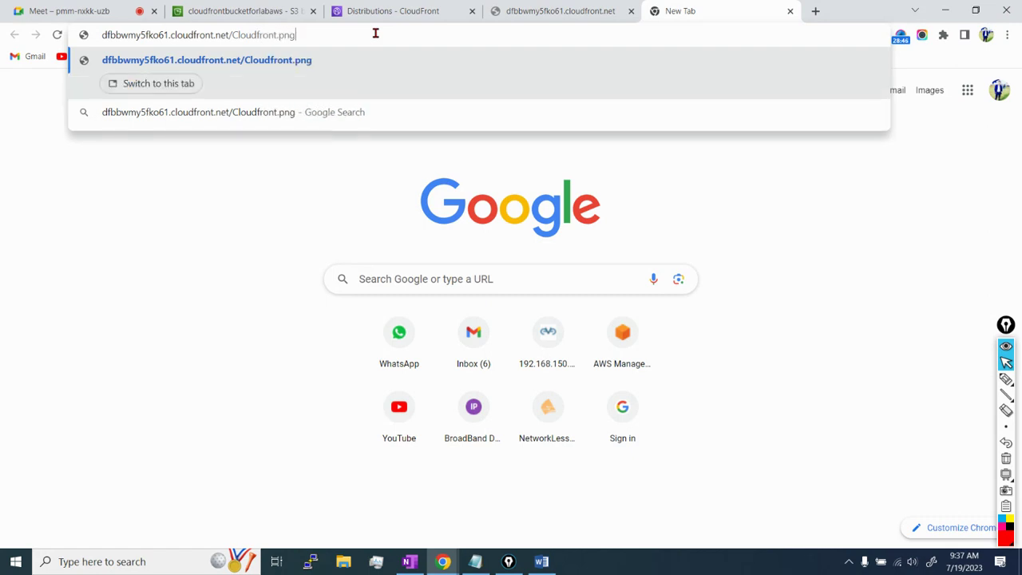
key("Return")
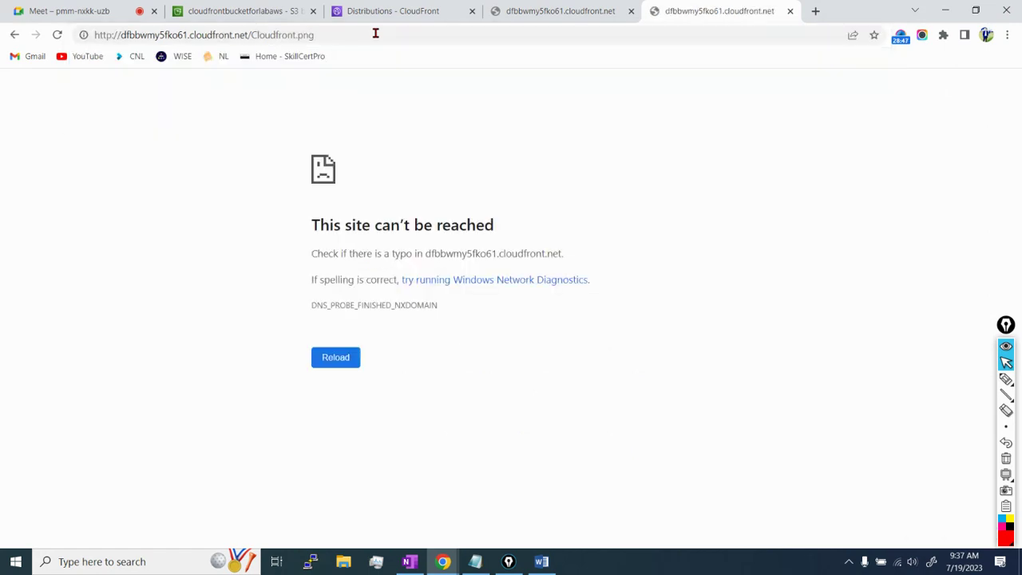
- Check the object name in the S3 bucket and reload the Cloudfront.png address in the newest tab until the image loads
left_click(352, 360)
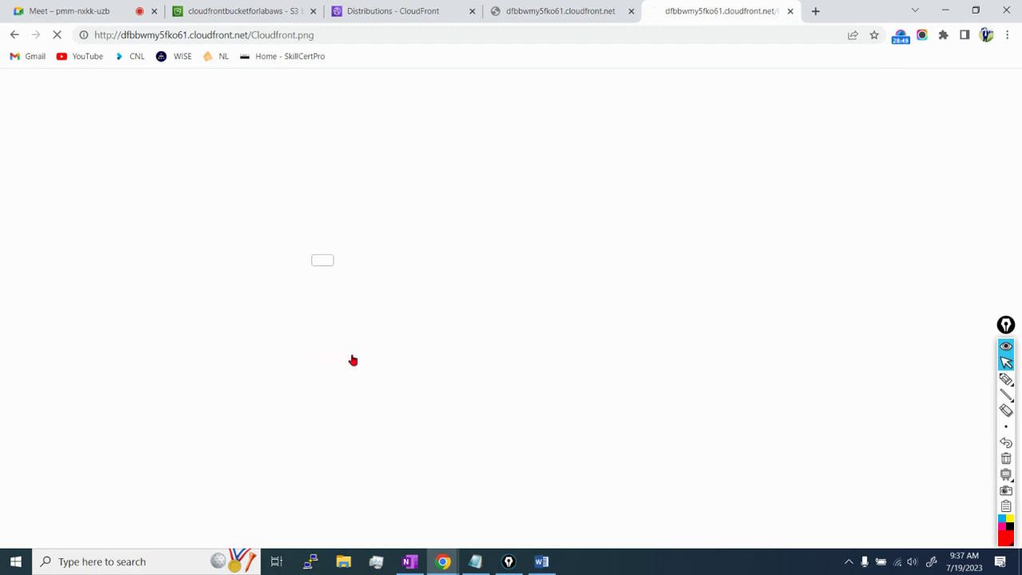
left_click(264, 8)
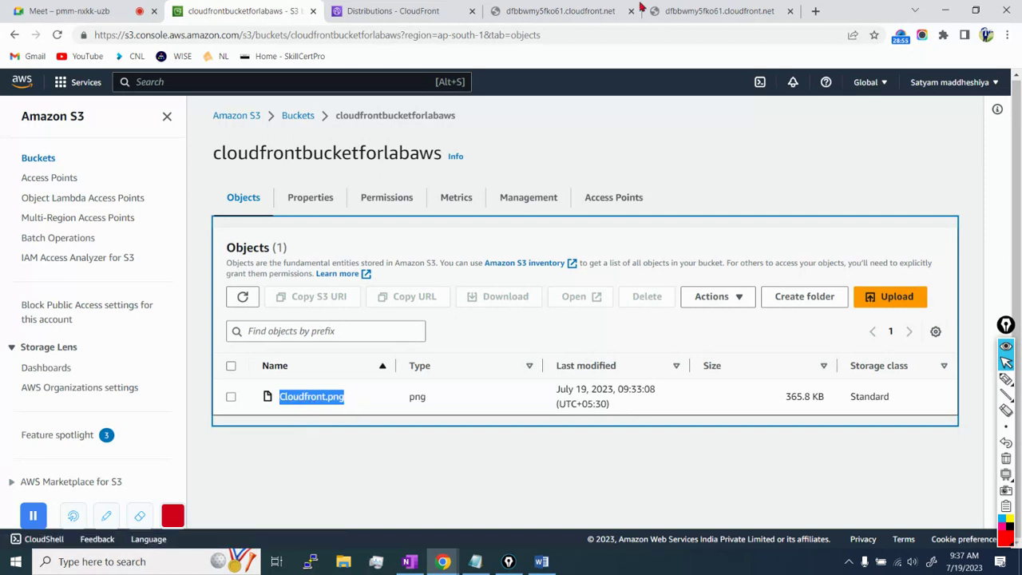
left_click(663, 10)
left_click(382, 37)
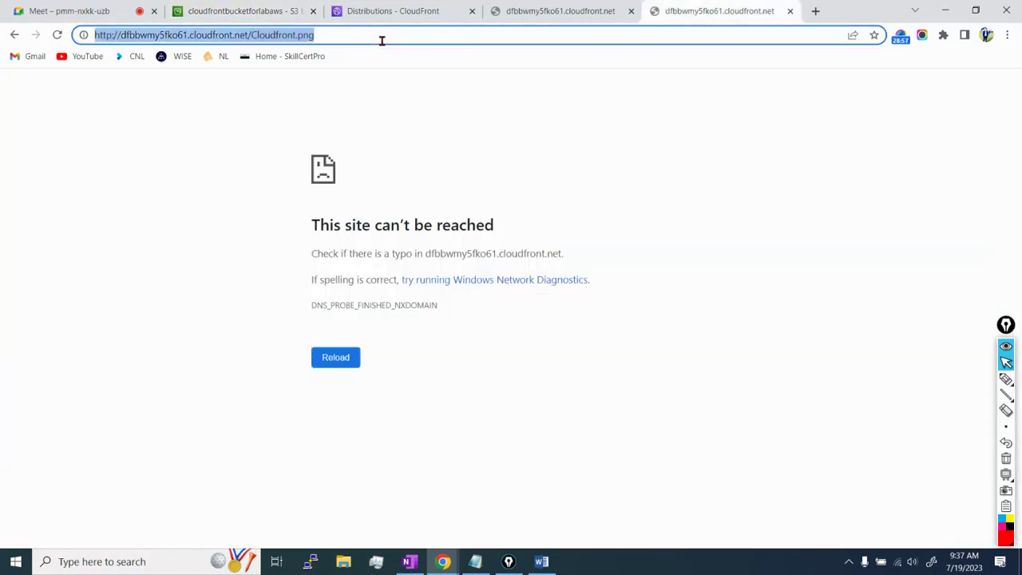
left_click(382, 40)
key("Return")
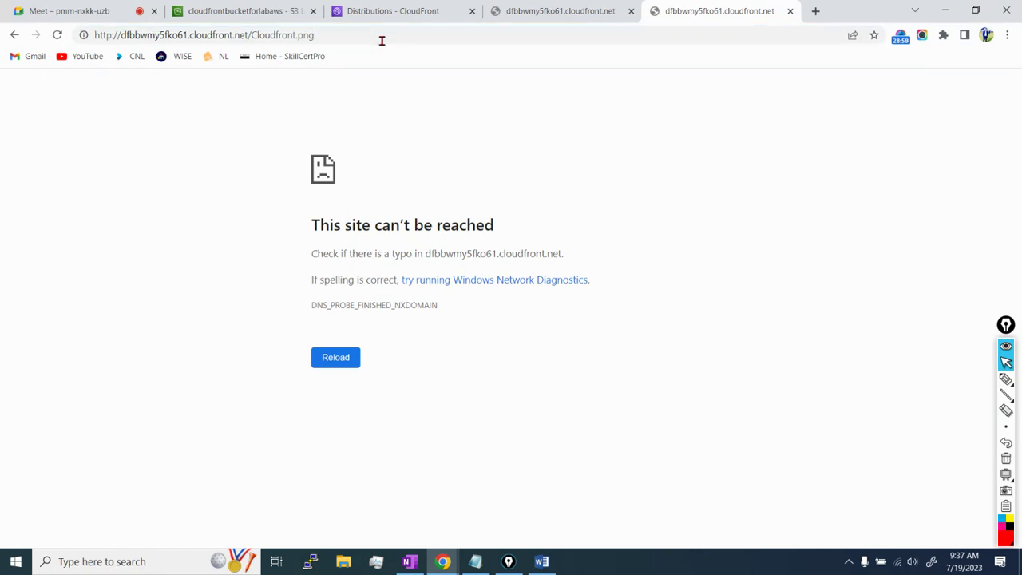
left_click(370, 34)
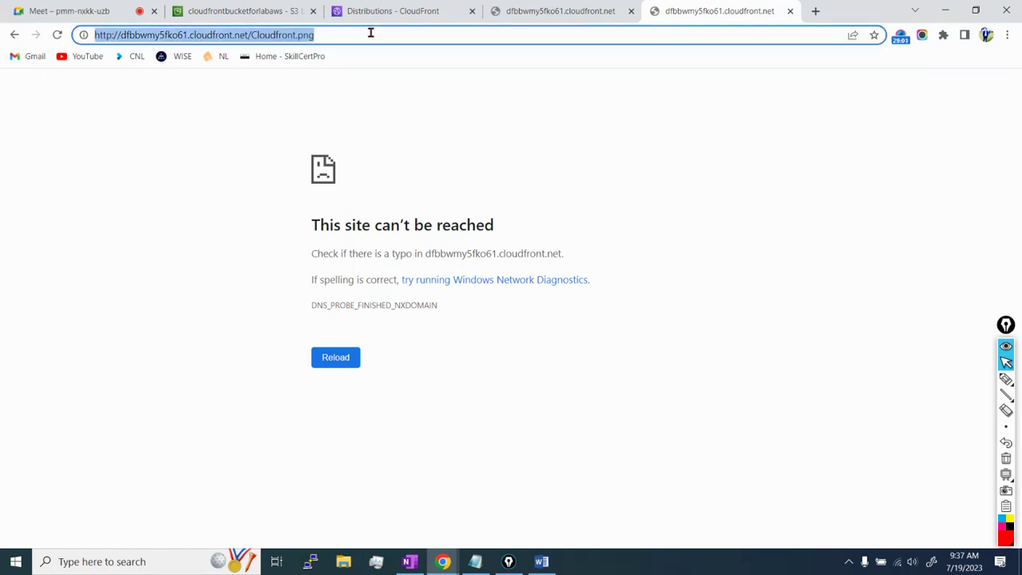
key("Return")
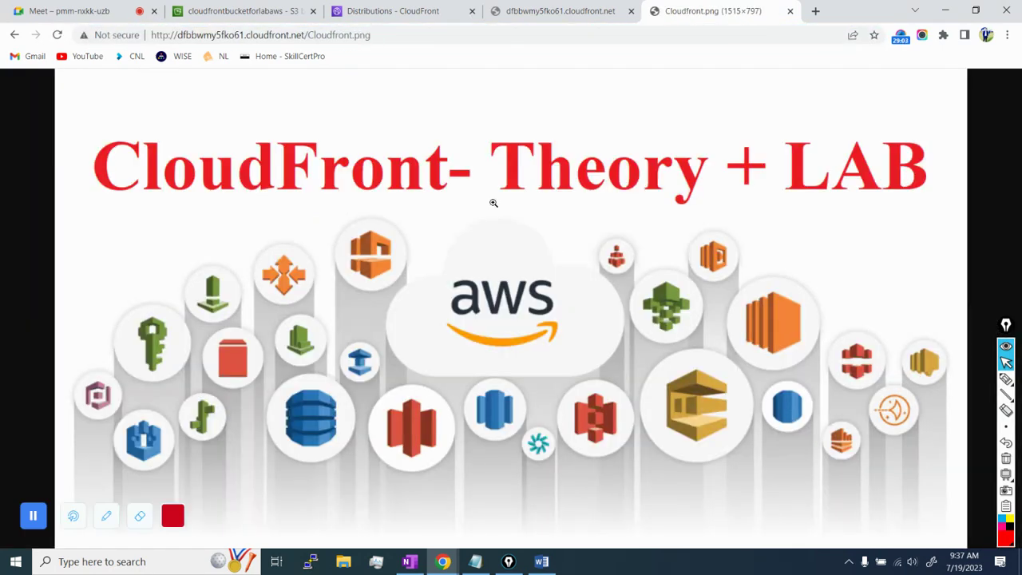
- Close the earlier duplicate CloudFront domain tab and highlight the domain portion of the loaded image's address
left_click(630, 11)
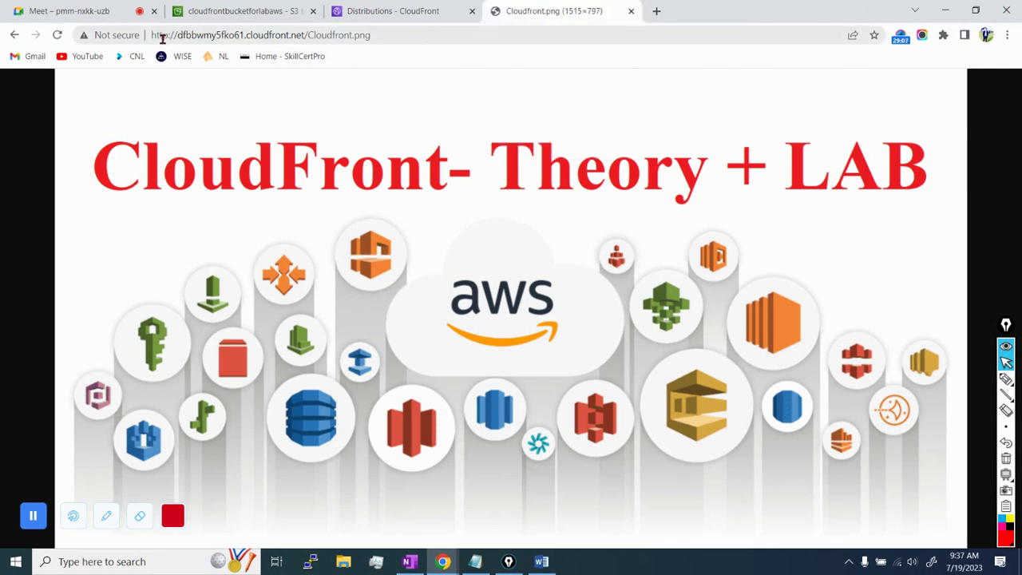
left_click_drag(155, 35, 301, 35)
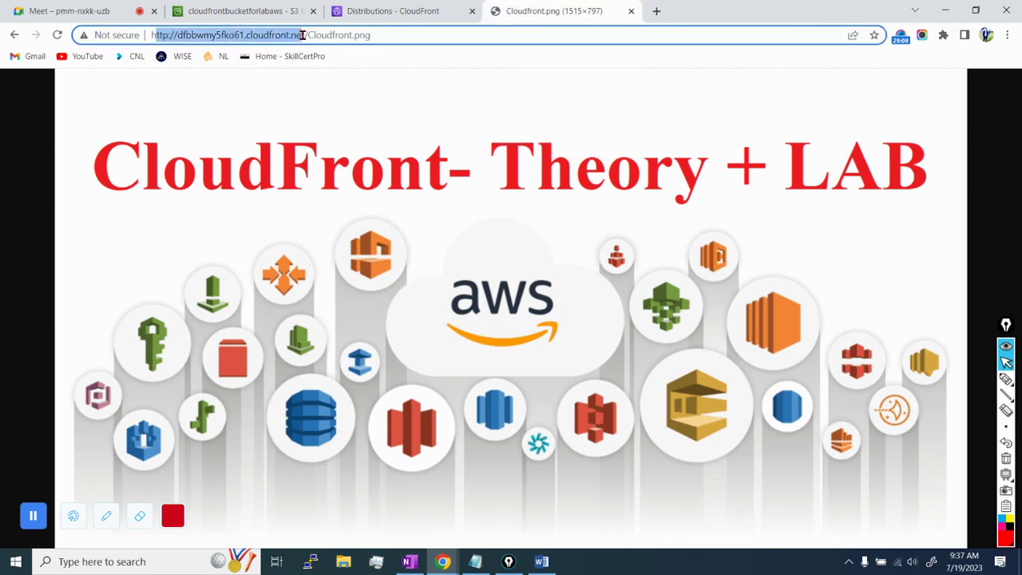
left_click(307, 35)
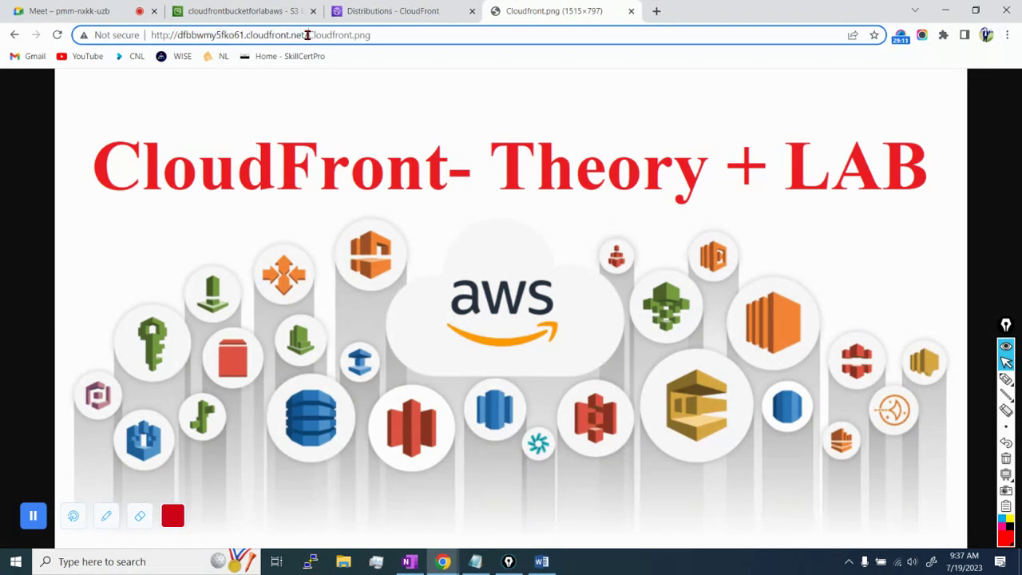